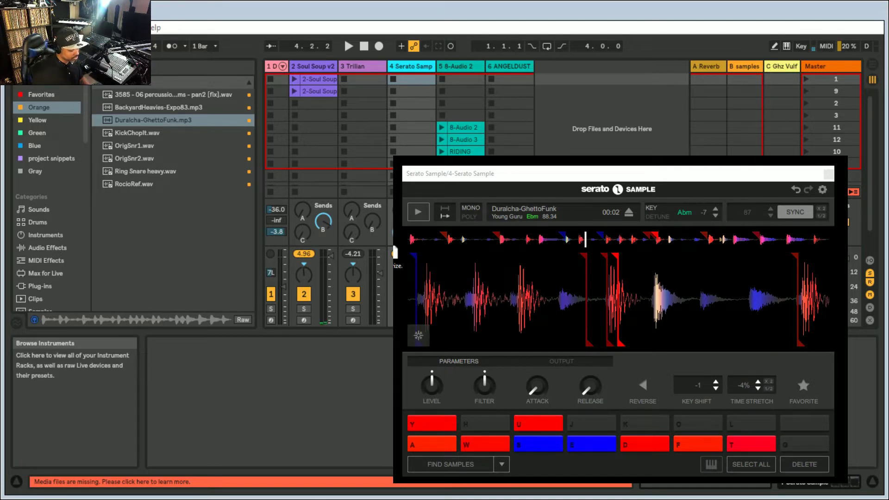
Play back the Soul Soup clip briefly and stop the playback
key(space)
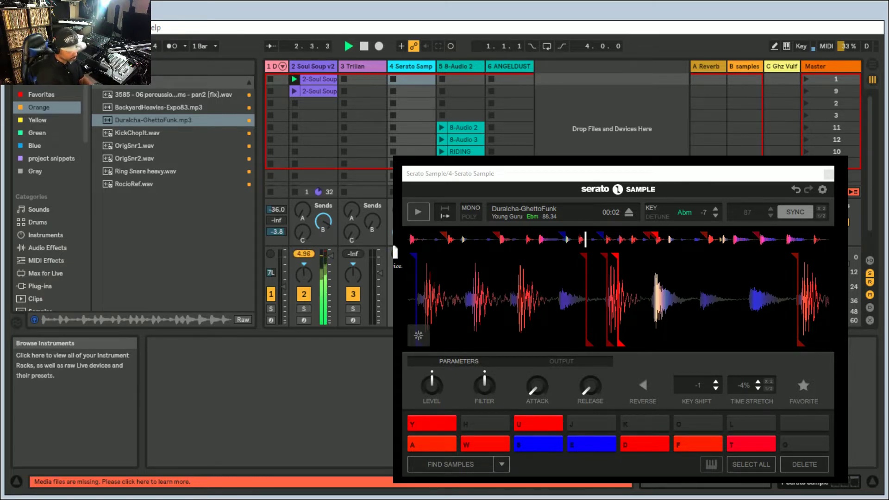
key(space)
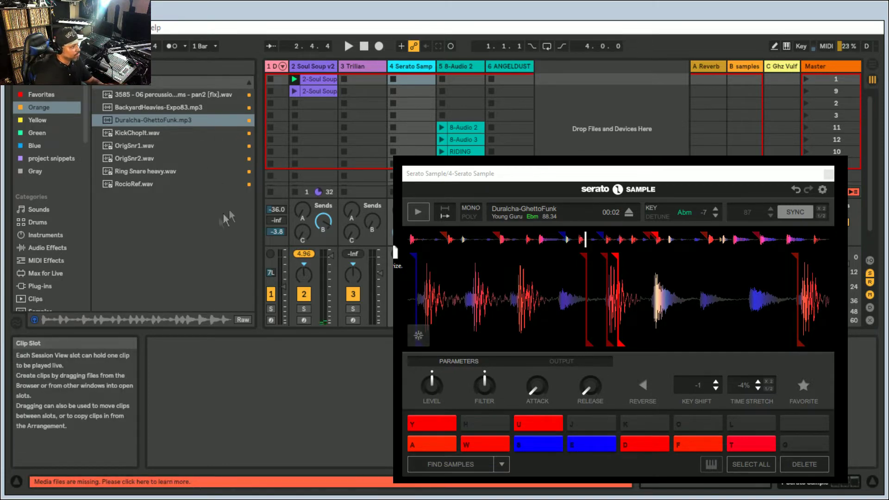
Load Duralcha-GhettoFunk.mp3 from the Orange collection into Serato Sample and set its pads to play on past the next cue point
click(128, 120)
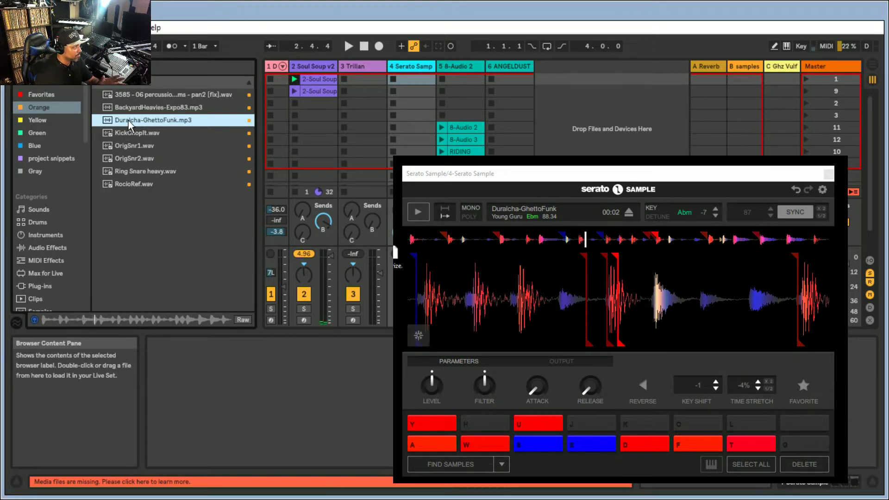
drag(129, 120, 711, 309)
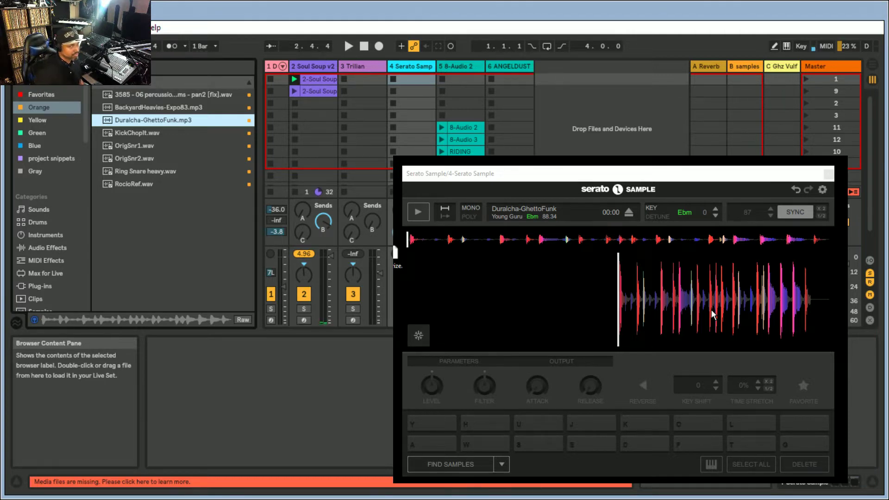
click(450, 216)
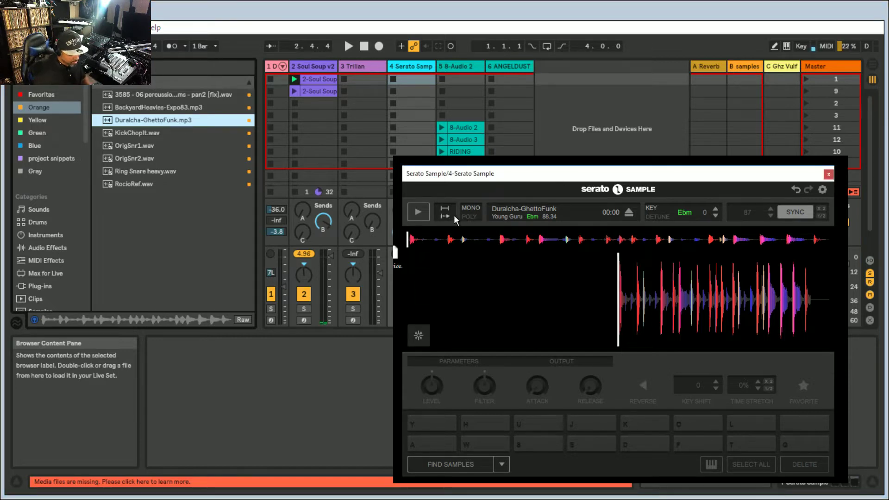
Set cue points on pads A, W, S and E by hand while the loop plays
key(a)
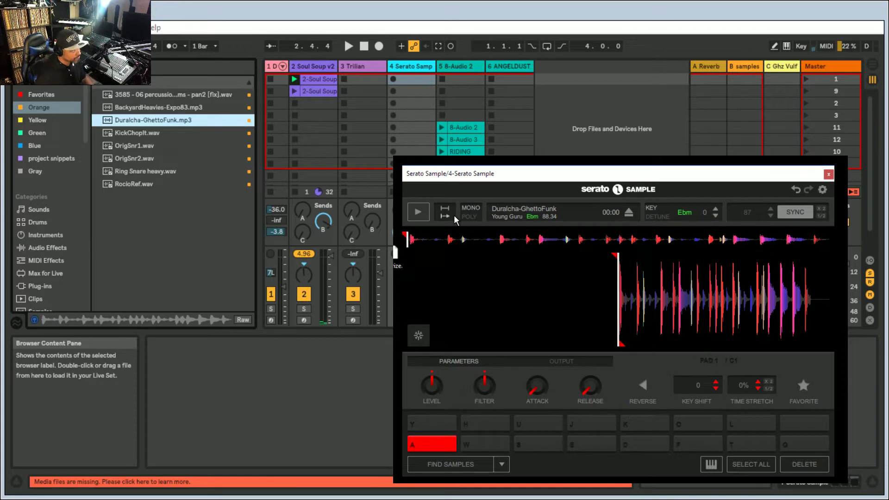
key(w)
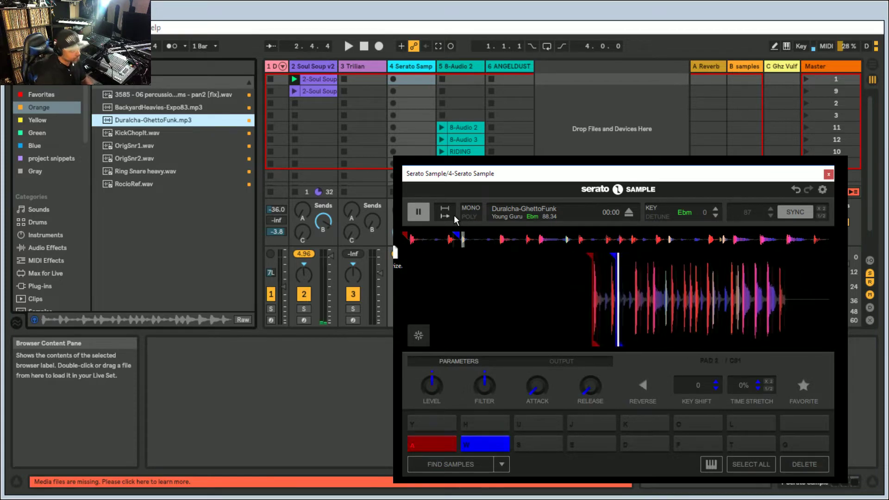
key(s)
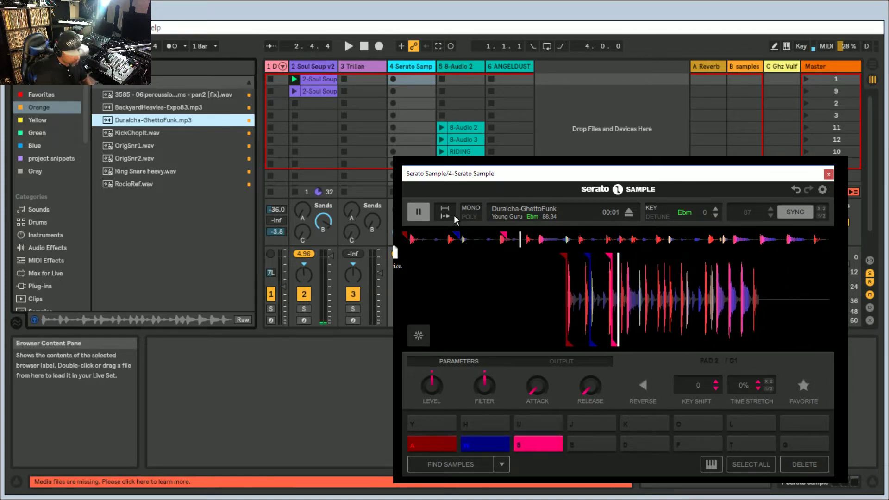
key(e)
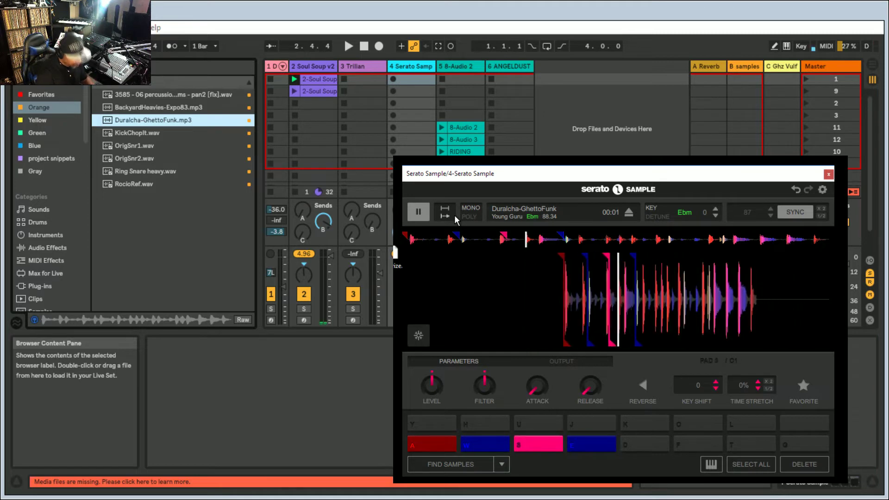
Audition the hand-set cue points by playing pads W, S and A
key(w)
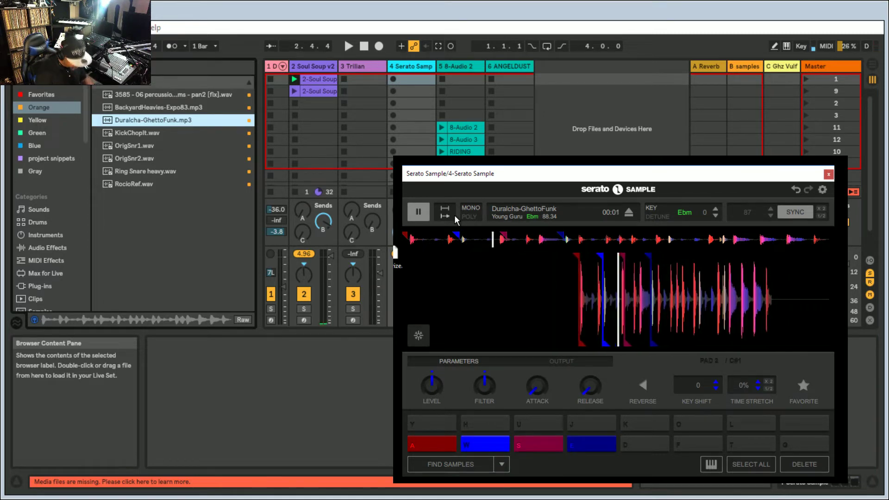
key(s)
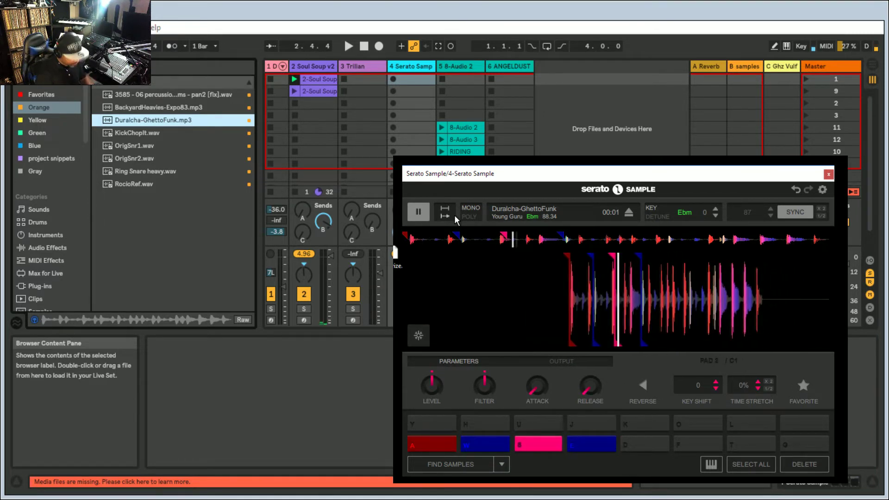
key(w)
key(s)
key(w)
key(a)
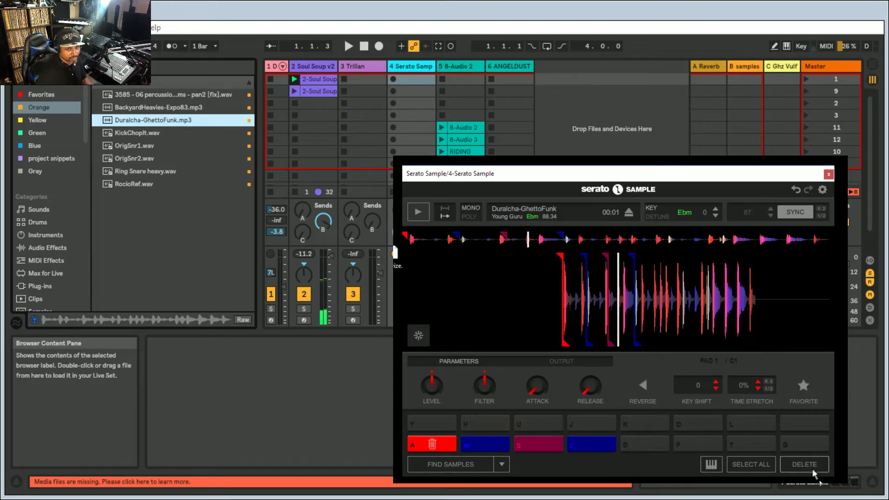
Delete all existing cue points and run Find Samples to slice the loop automatically across the pads
click(750, 463)
click(795, 462)
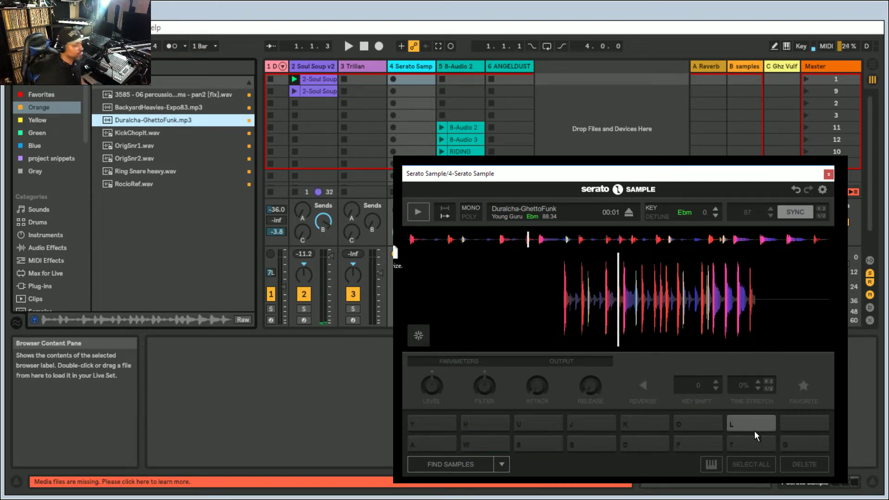
click(462, 468)
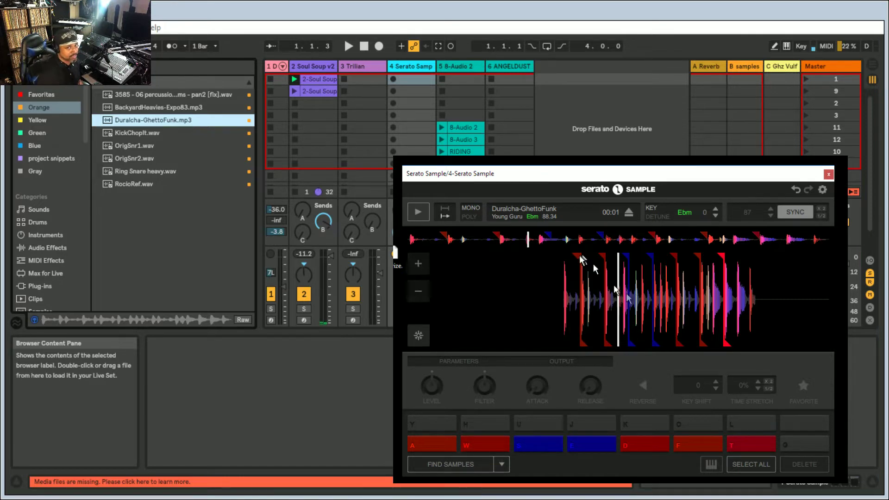
Inspect the found cue points on the waveform and audition the slices on pads W, S and E
scroll(579, 289, up, 2)
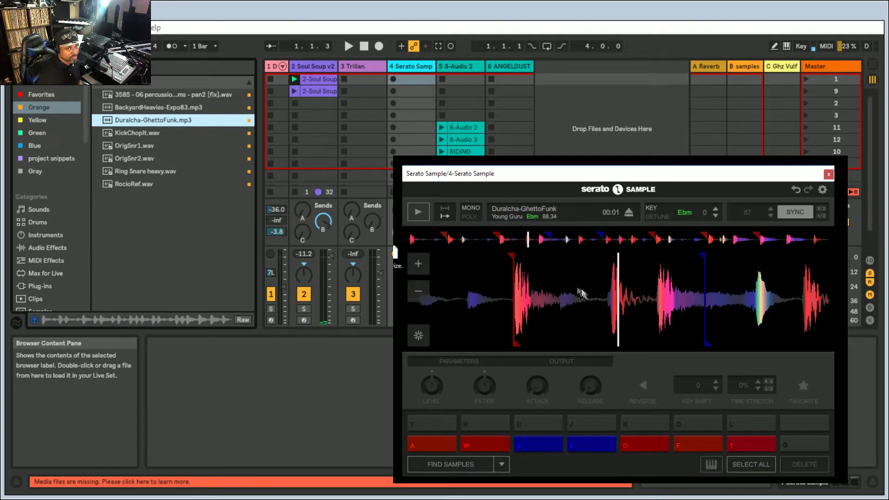
scroll(572, 287, down, 3)
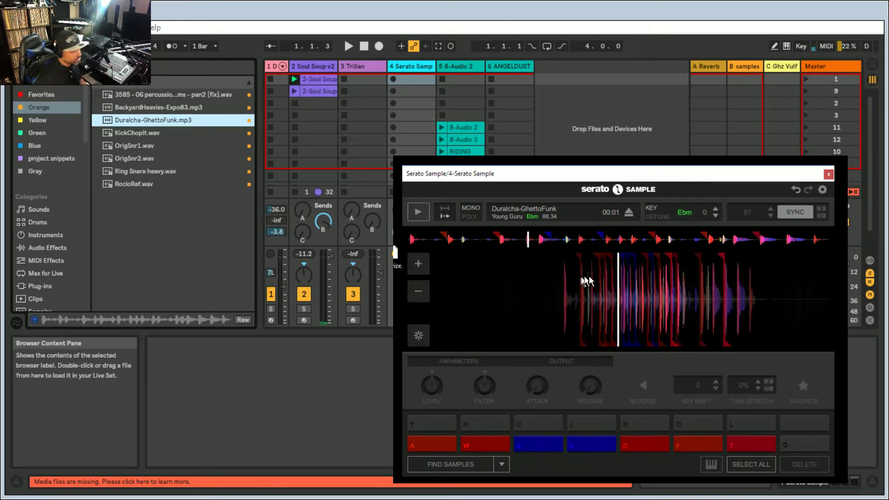
key(s)
key(w)
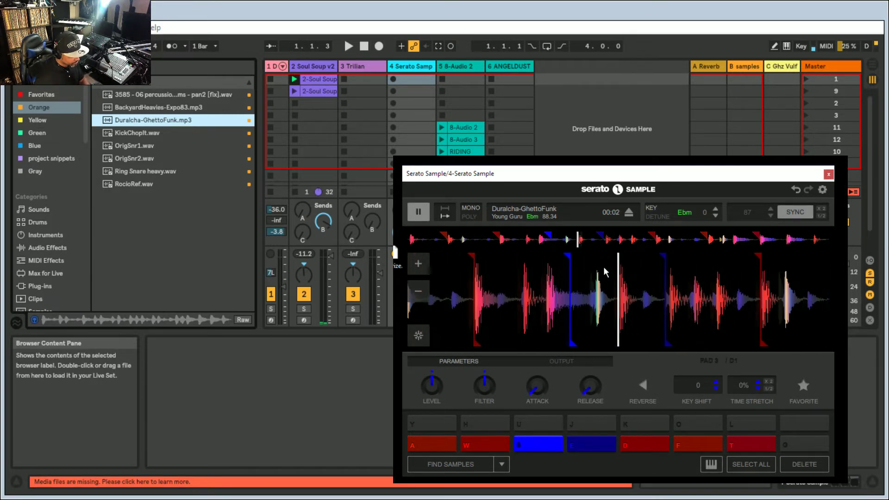
key(w)
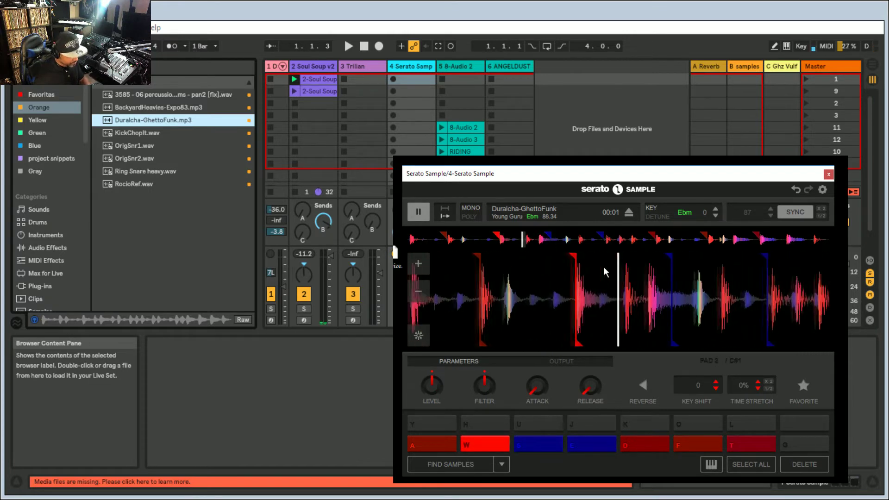
key(e)
key(s)
key(s)
key(s)
key(s)
key(s)
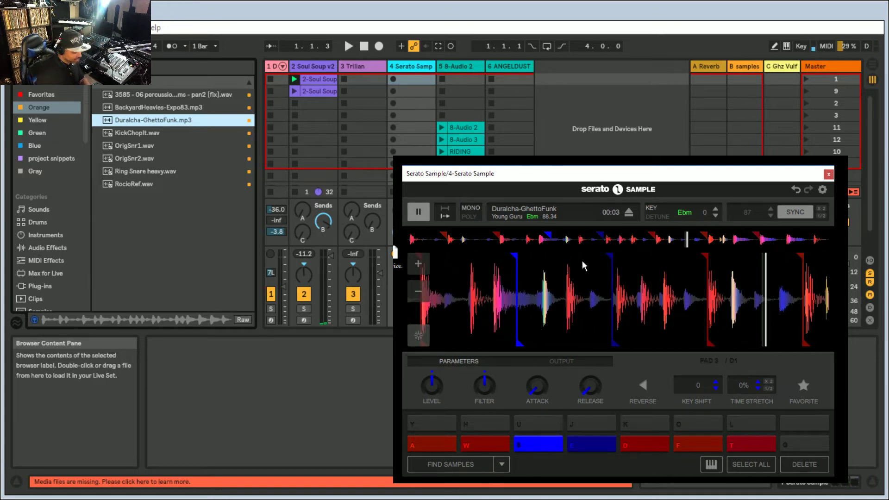
key(w)
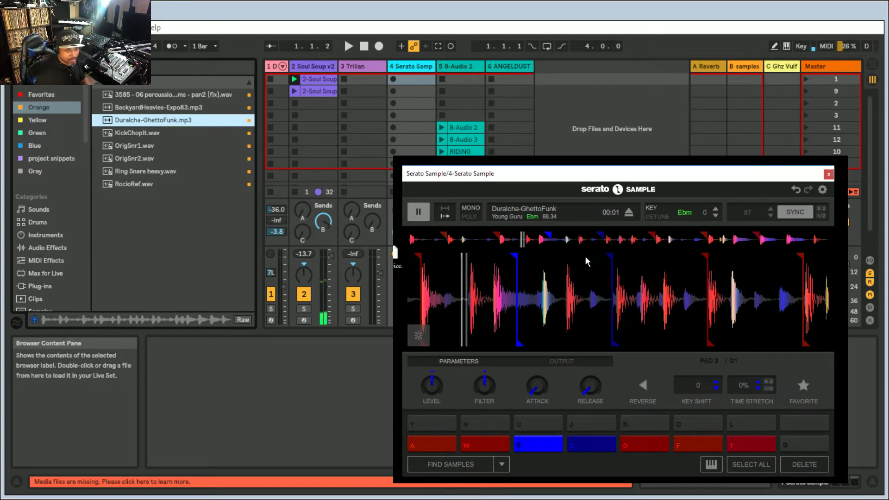
key(s)
key(s)
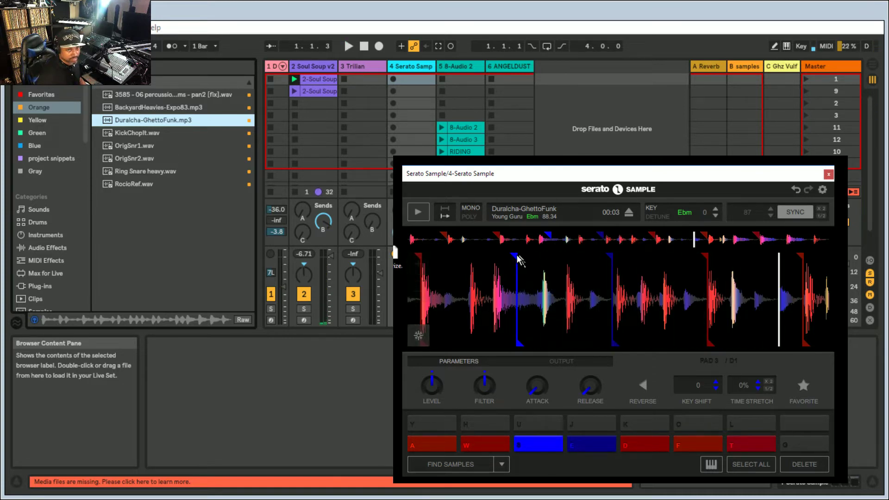
Move the cue point of pad S forward onto the next drum hit and audition the pad repeatedly
drag(516, 261, 546, 264)
scroll(560, 269, up, 3)
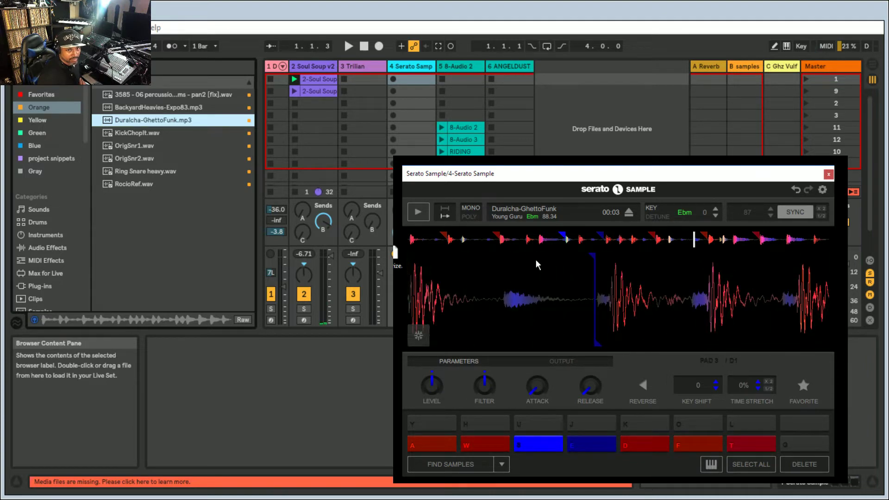
key(s)
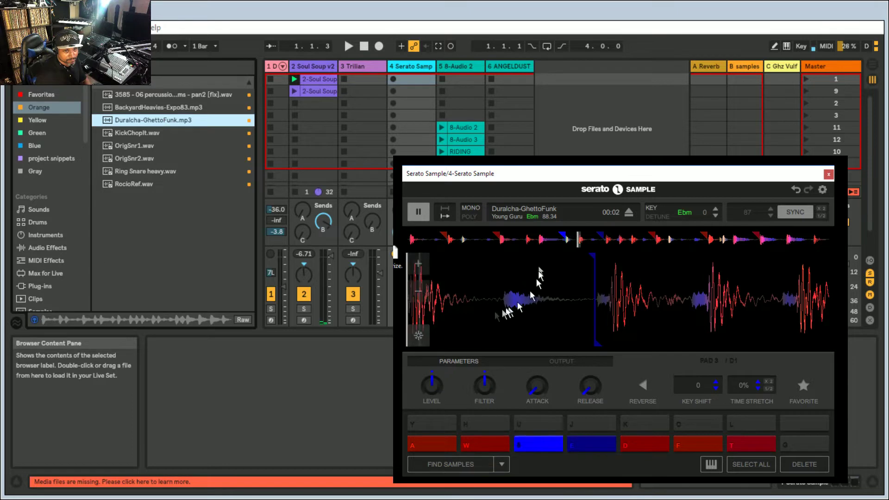
key(s)
drag(480, 285, 740, 287)
key(s)
key(s)
key(s)
key(s)
key(s)
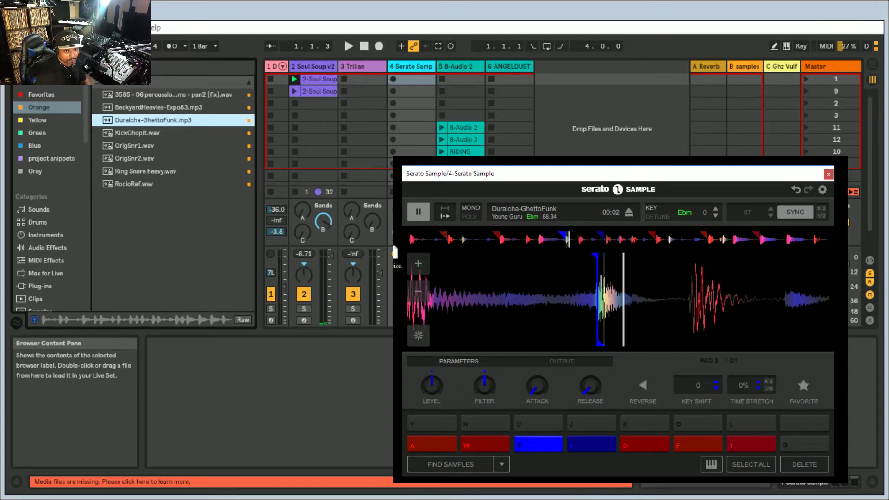
Nudge the cue point of pad S slightly earlier to the start of the hit and retrigger the pad to check it
key(s)
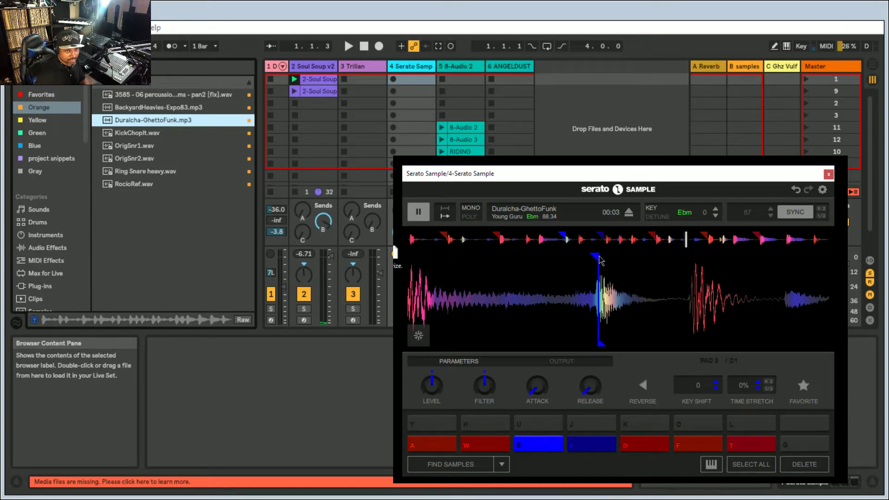
key(s)
drag(598, 256, 596, 258)
key(s)
key(s)
key(s)
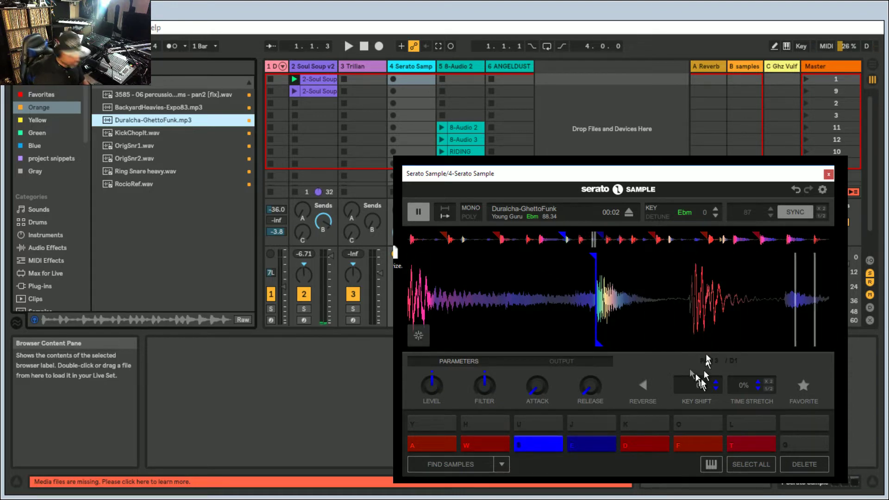
key(s)
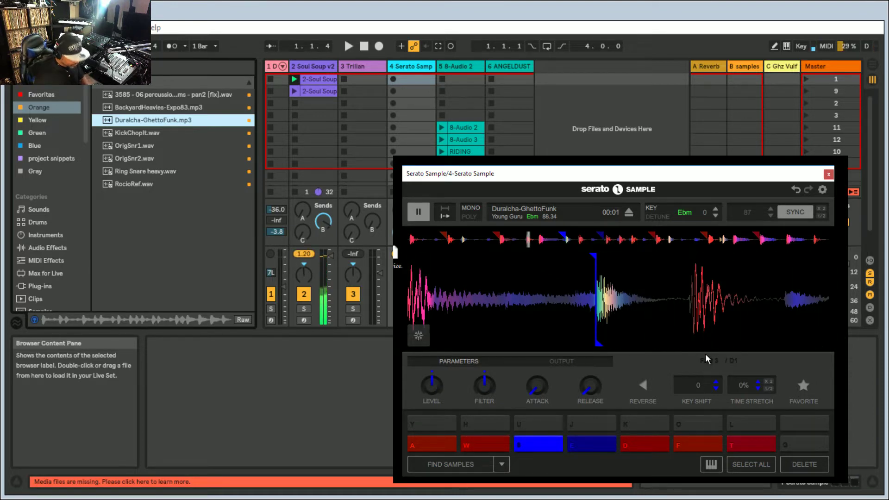
Play through the pads and set additional cue points on the empty pads Y and G near the end of the loop
key(t)
key(s)
key(w)
key(y)
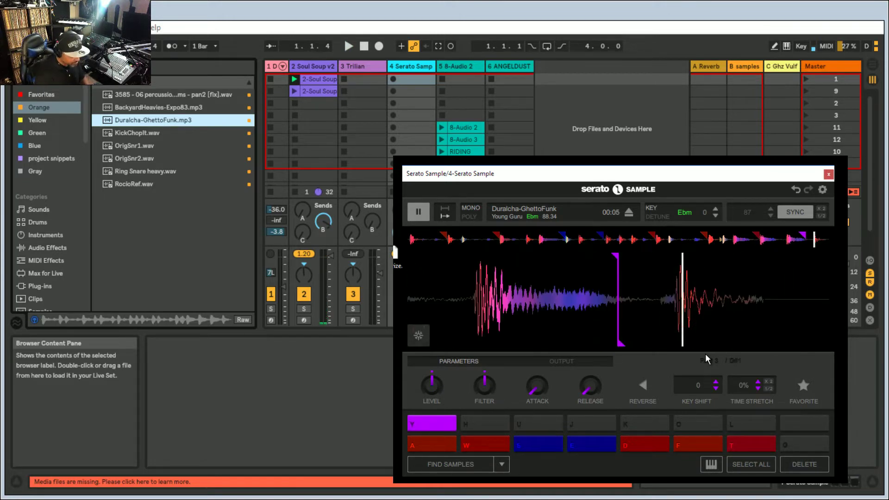
key(g)
key(g)
Audition a chop pattern over the loop using pads D, E and W
key(d)
key(e)
key(d)
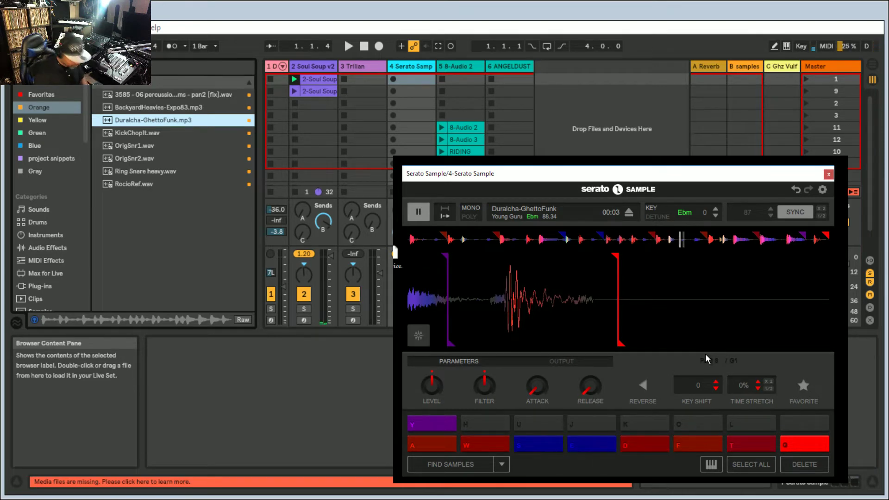
key(e)
key(w)
key(e)
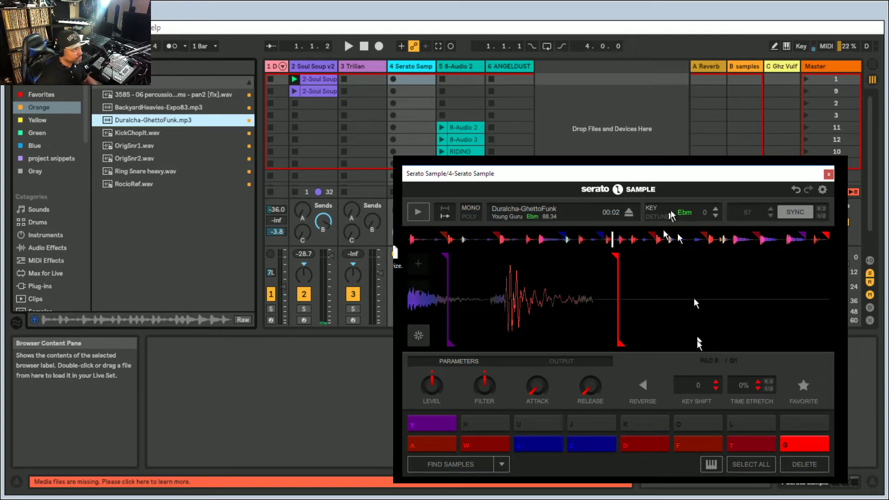
Record a pad performance with pads W and A into the first clip slot of the Serato Sample track
click(393, 79)
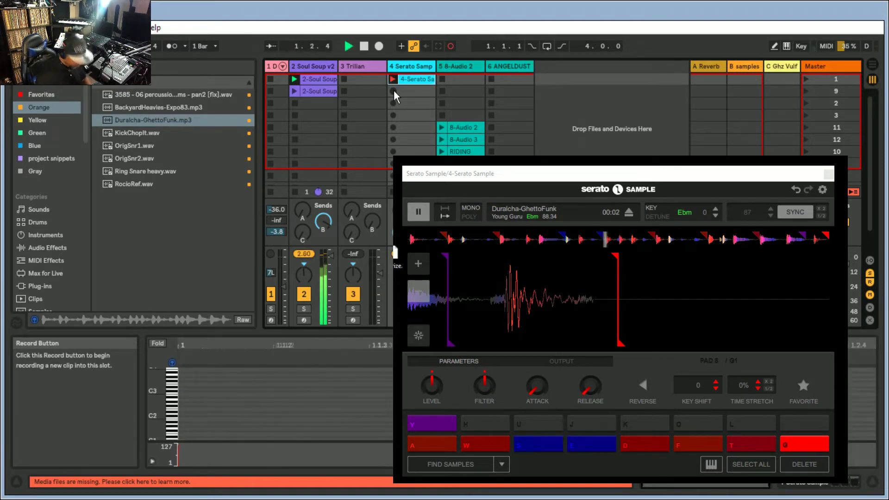
key(w)
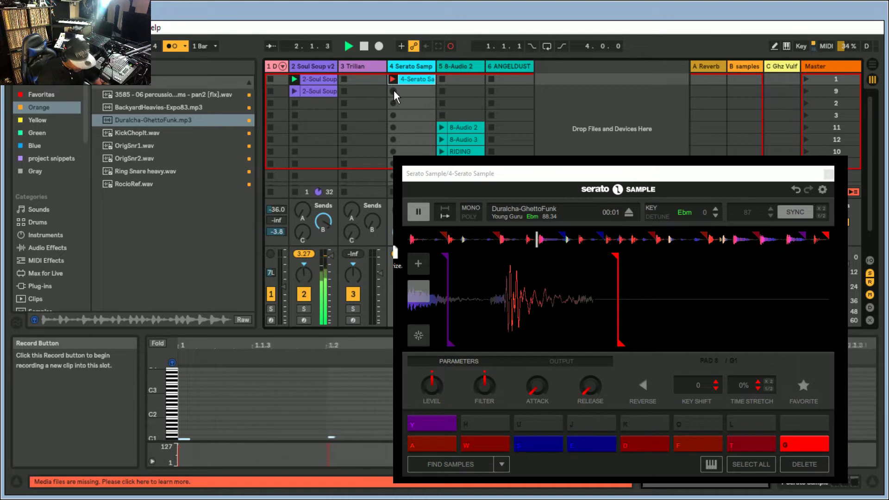
key(w)
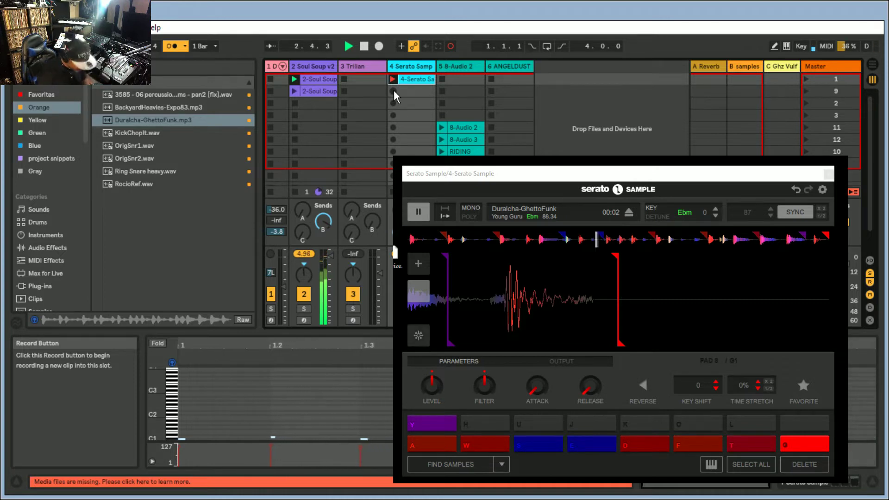
key(w)
key(a)
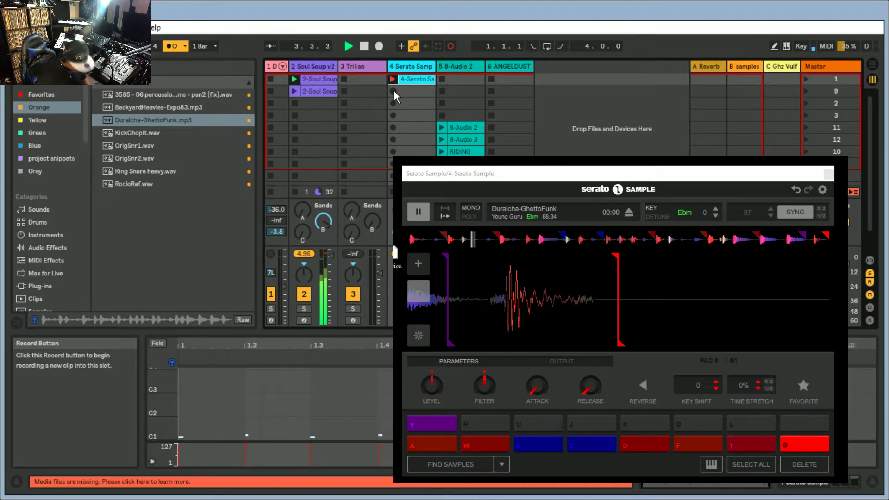
key(w)
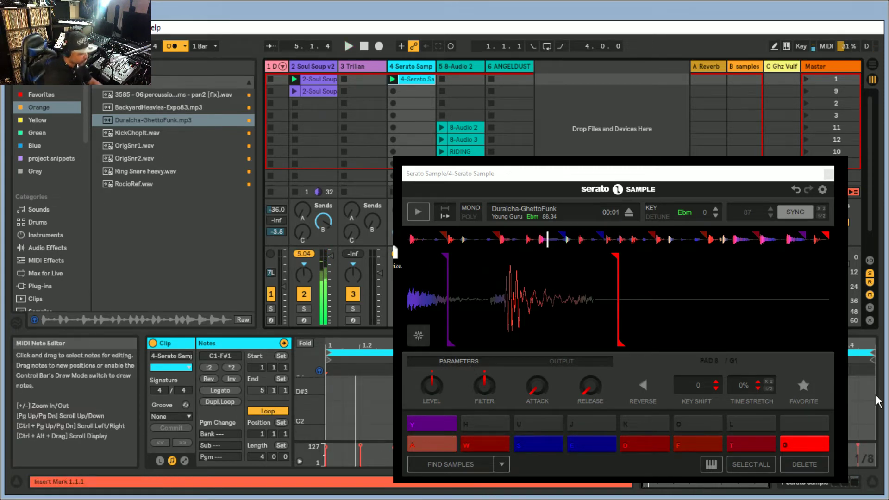
Delete the recorded take and record a new pad performance into the first clip slot of the Serato Sample track
key(Delete)
key(shift+F9)
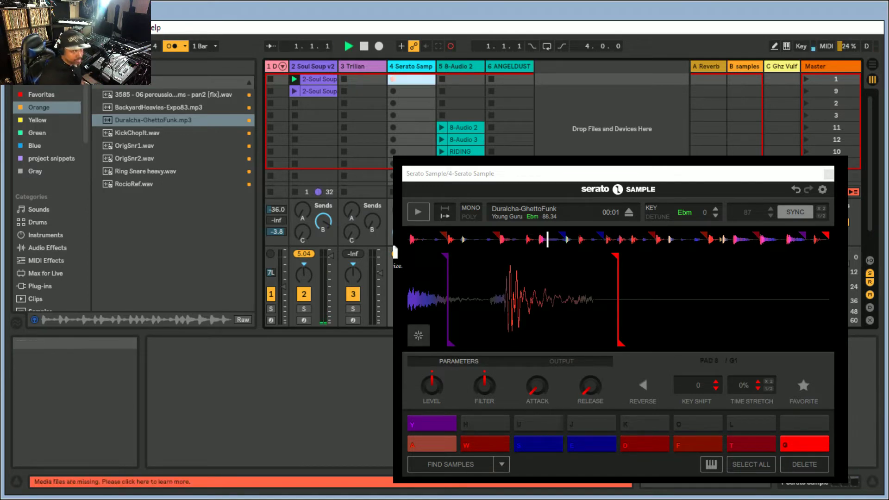
click(445, 212)
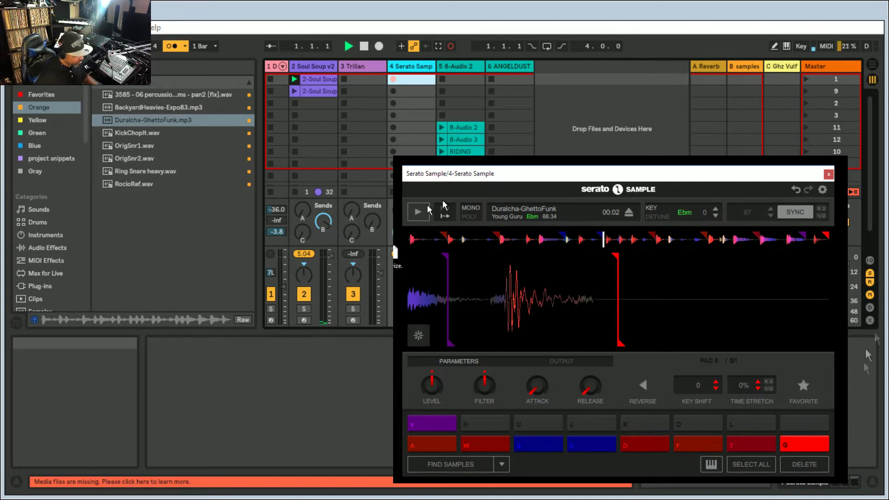
key(space)
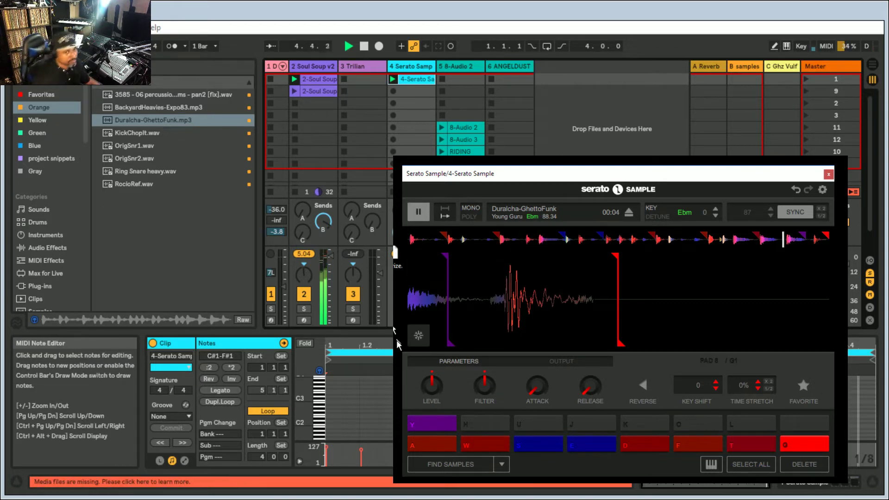
key(space)
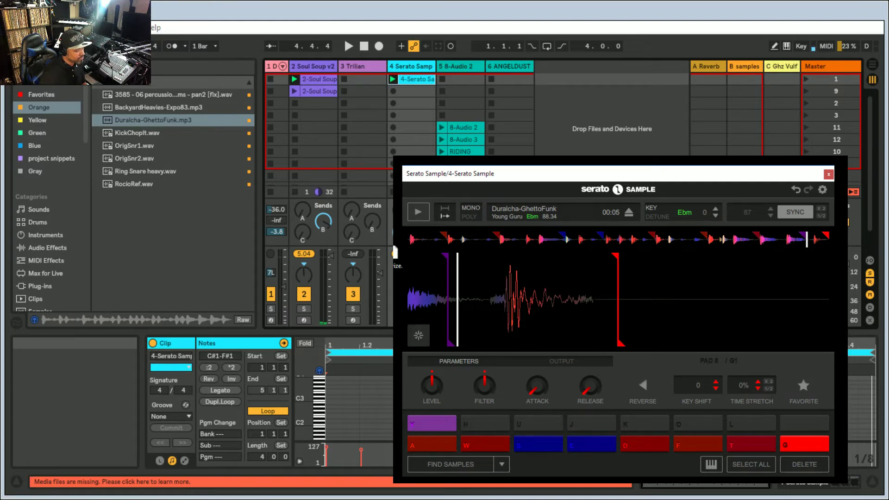
Try a time-stretch change on pad G alone and select all pads for joint editing
mouse_move(440, 498)
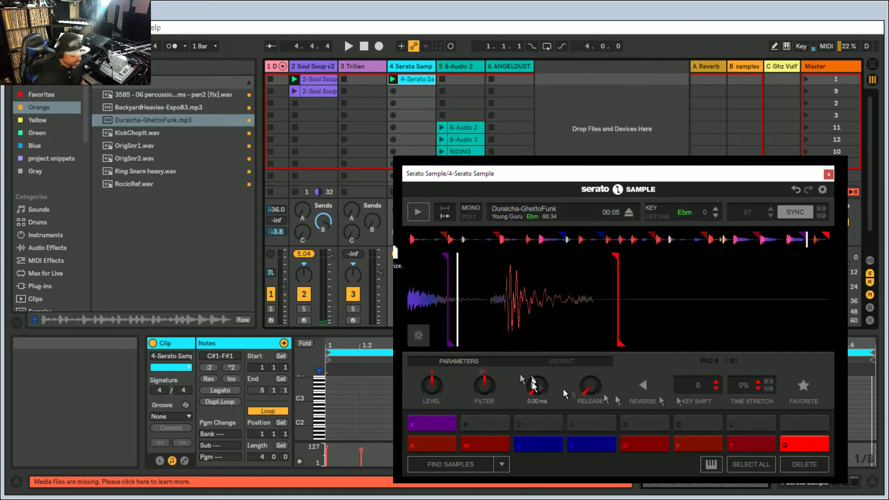
click(757, 388)
key(space)
click(757, 381)
key(space)
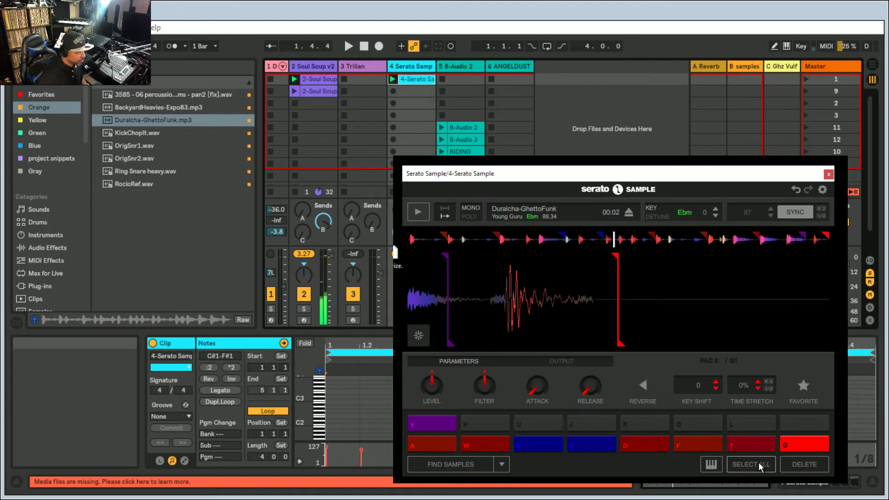
click(758, 463)
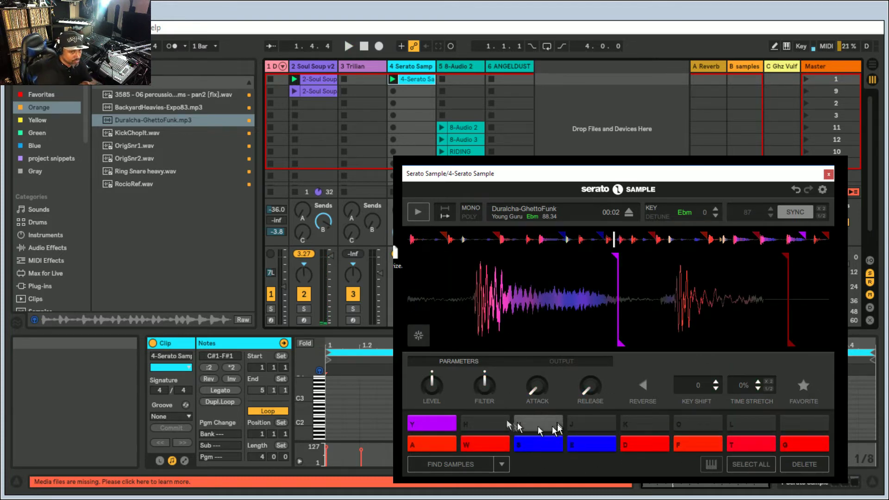
Lower the time stretch of all pads to -17%, adjust it to -15%, and audition the clip at both settings
mouse_move(434, 385)
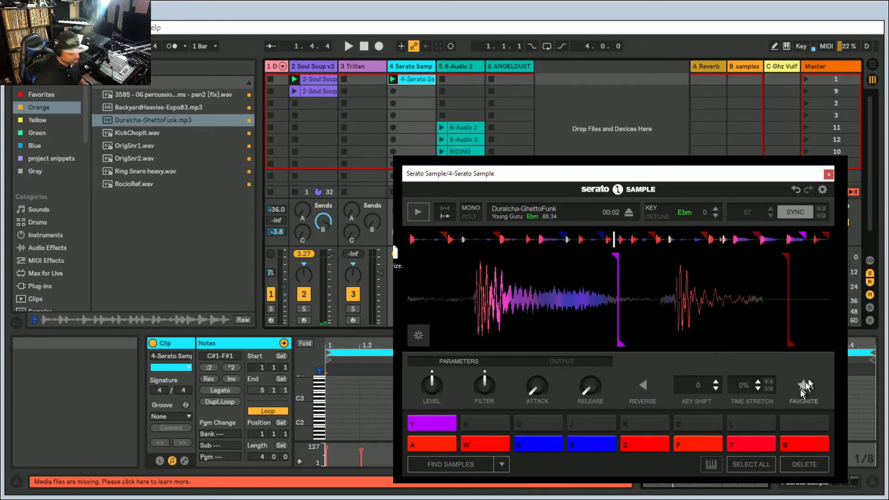
key(space)
click(759, 388)
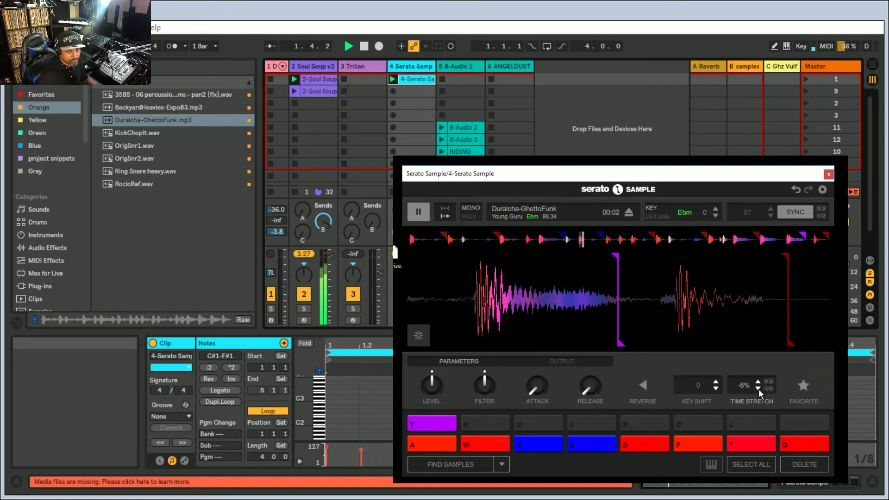
click(758, 389)
click(757, 389)
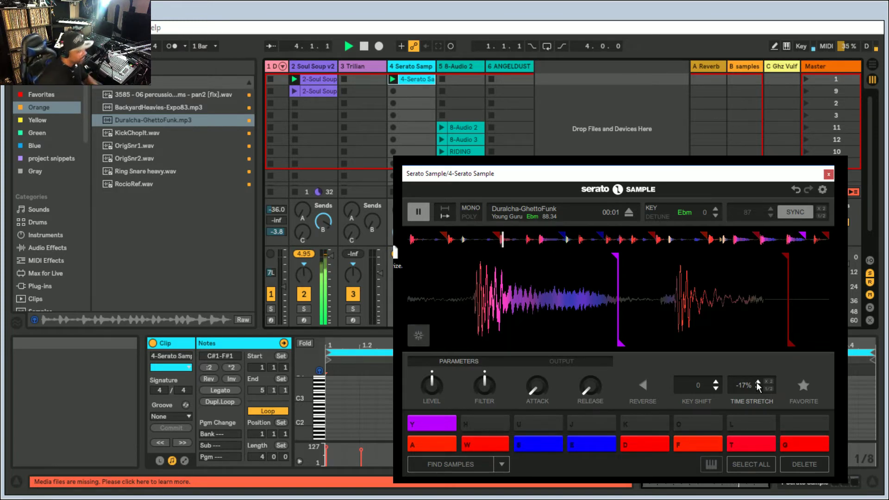
key(space)
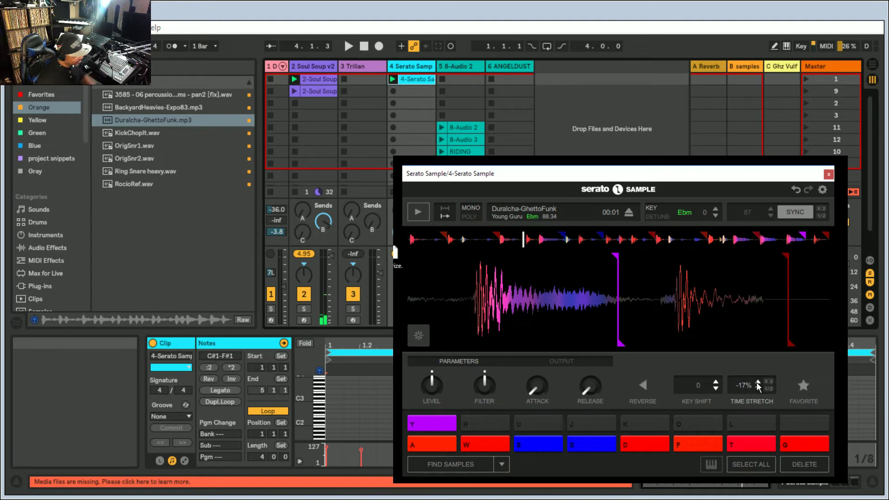
key(space)
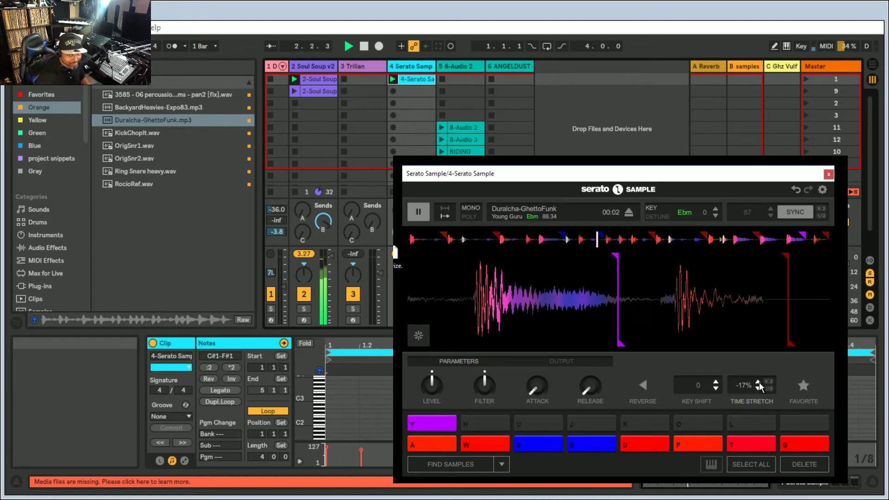
click(758, 382)
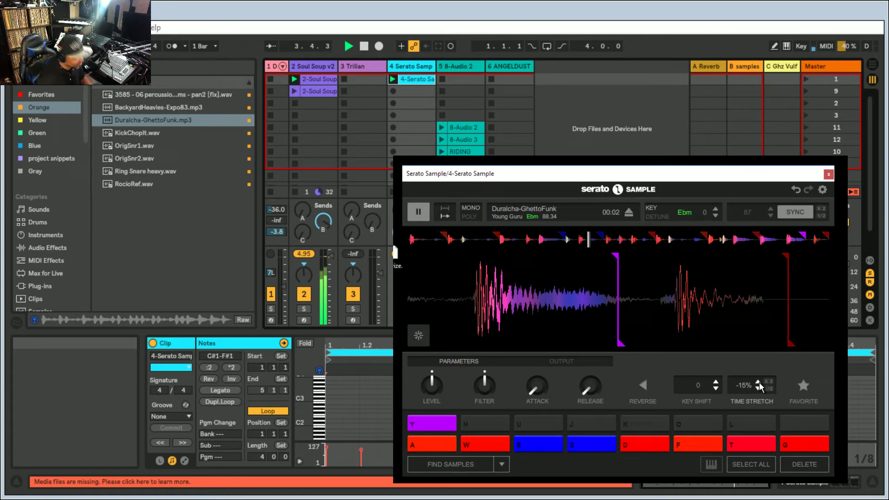
key(space)
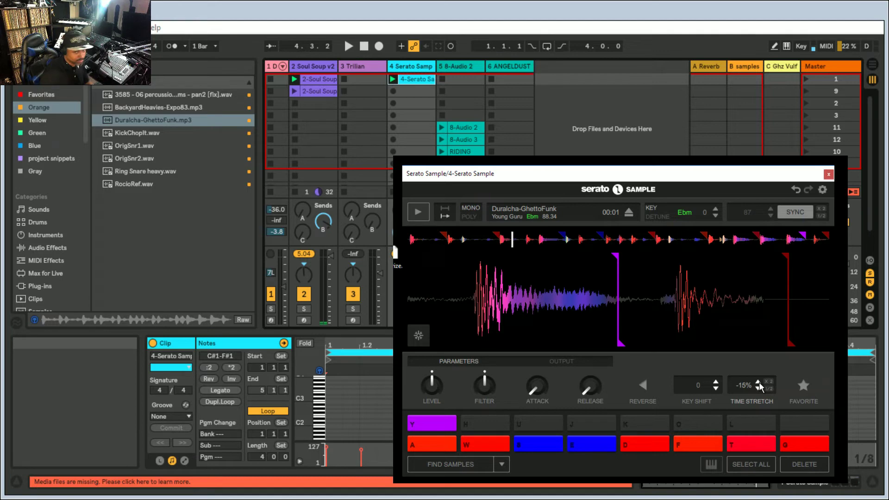
Reset the time stretch of all pads to 0% and raise it to +15% while the clip plays
click(758, 382)
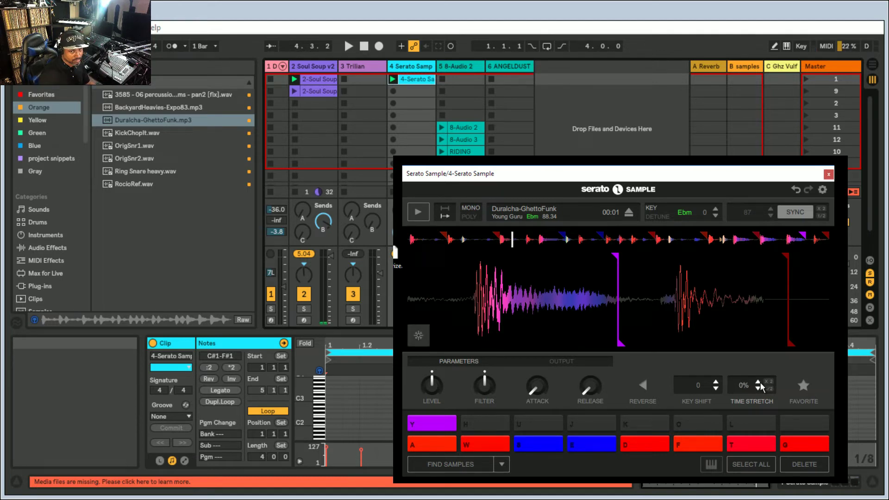
key(space)
click(758, 382)
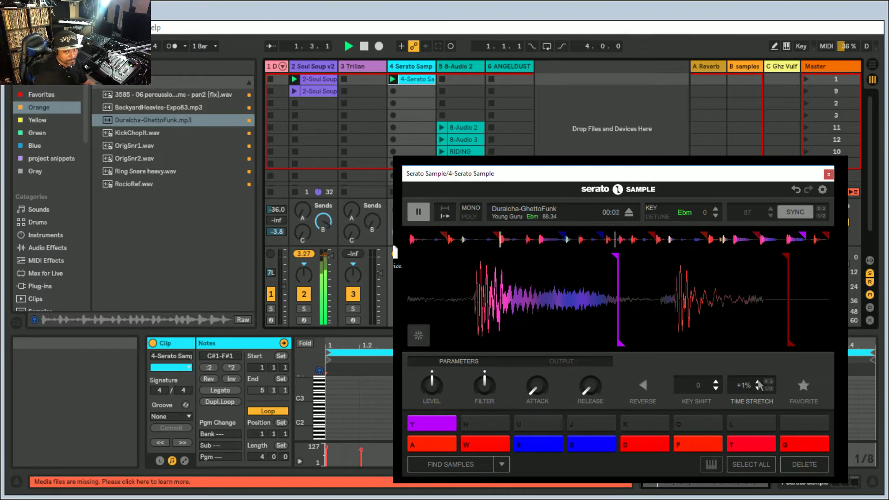
click(758, 382)
click(757, 382)
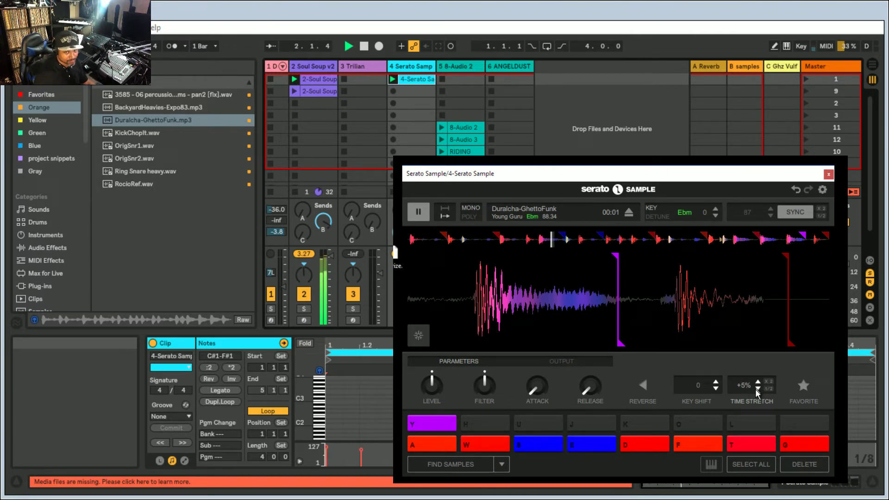
click(758, 382)
click(758, 382)
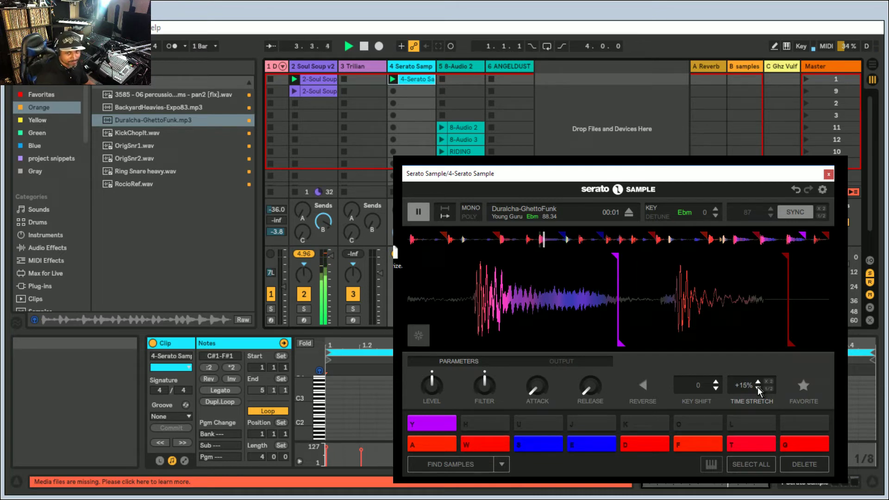
Bring the time stretch of all pads back to 0% and stop playback
click(758, 388)
click(757, 387)
click(758, 388)
click(758, 388)
click(757, 388)
click(757, 388)
click(758, 387)
click(757, 388)
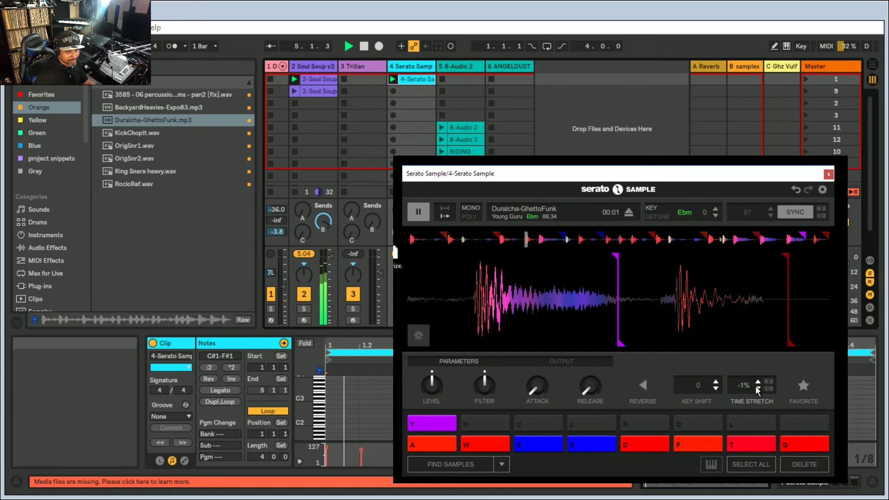
click(758, 382)
key(space)
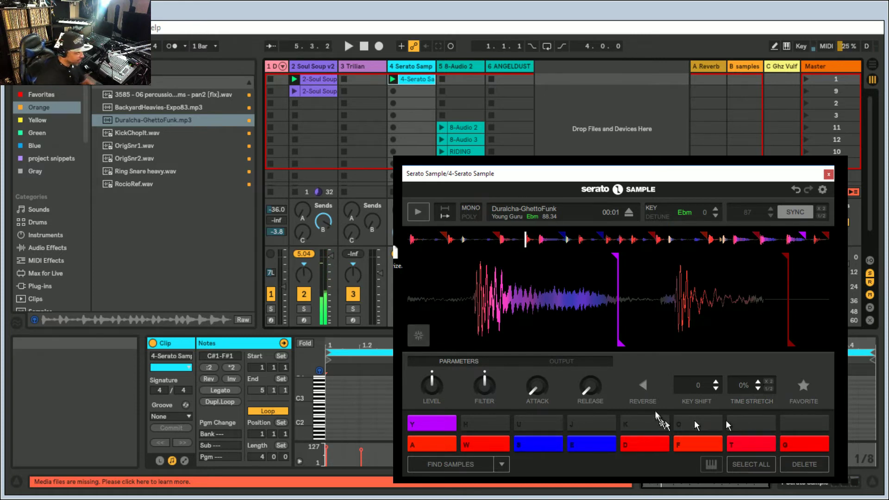
Audition the key shift of all pads at +2, 0 and -3 while the clip plays
key(space)
click(715, 380)
click(716, 380)
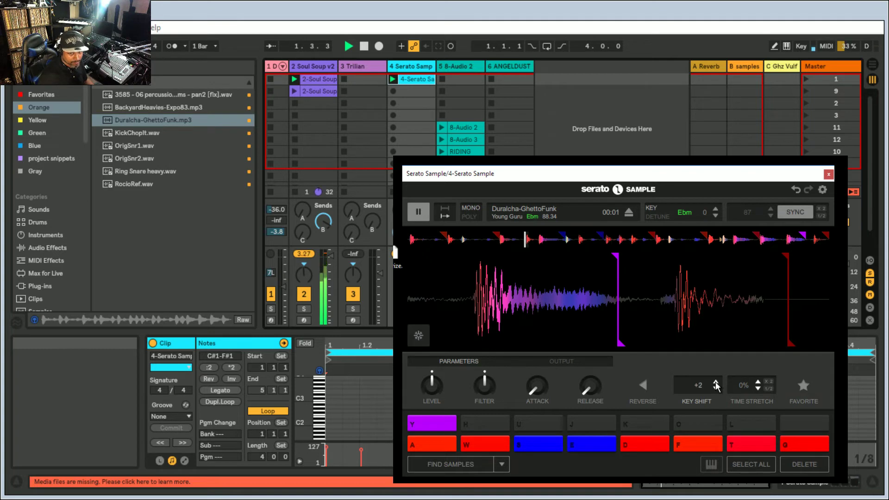
click(715, 388)
click(716, 387)
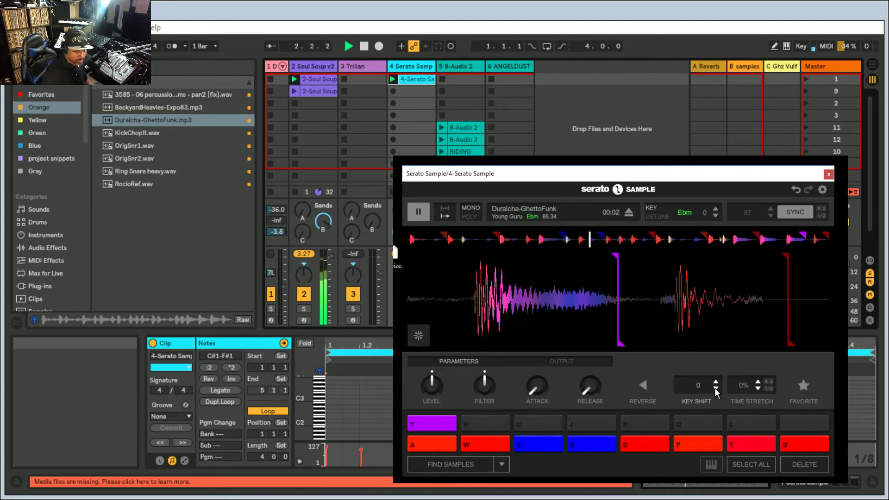
click(716, 387)
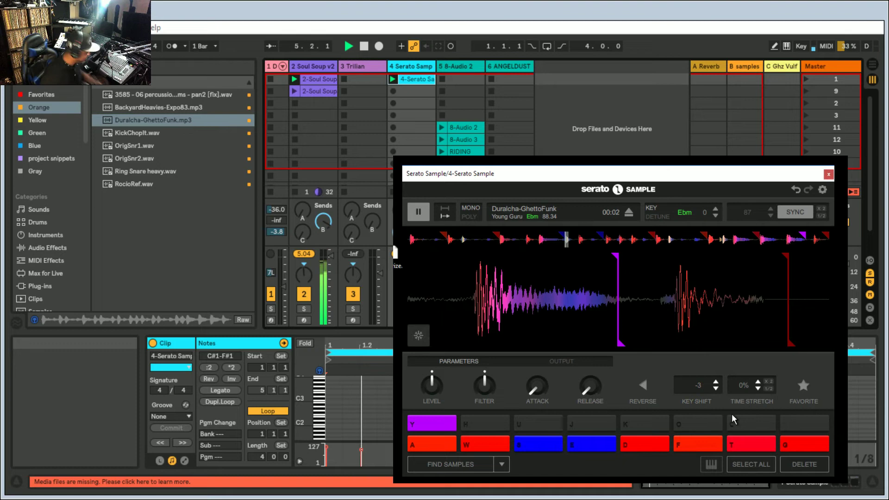
key(space)
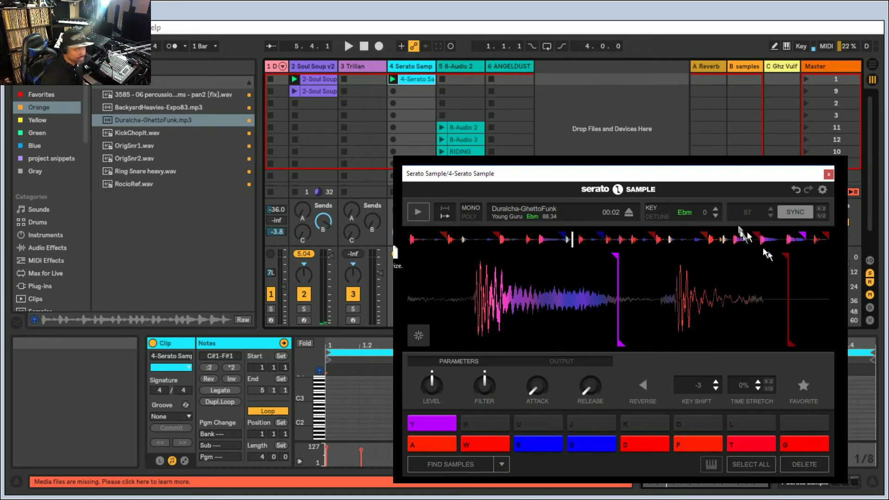
Lower the overall sample key by 7 semitones to Abm
click(715, 216)
click(715, 216)
click(715, 216)
click(715, 216)
click(715, 216)
click(715, 216)
click(715, 216)
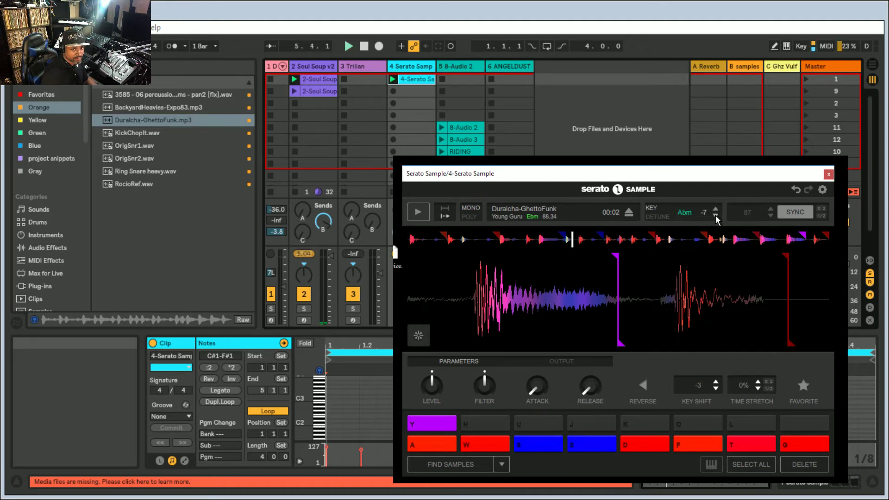
Play the clip and set the key shift of all pads back to 0
key(space)
click(715, 382)
click(715, 382)
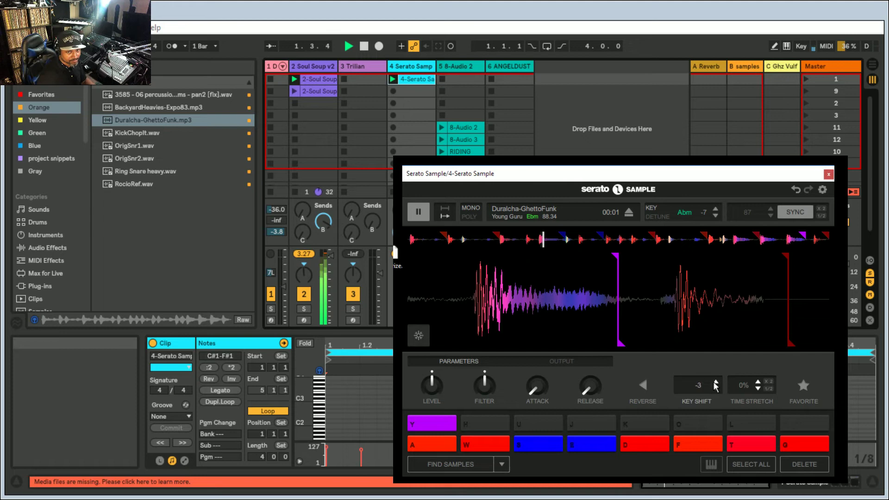
click(715, 382)
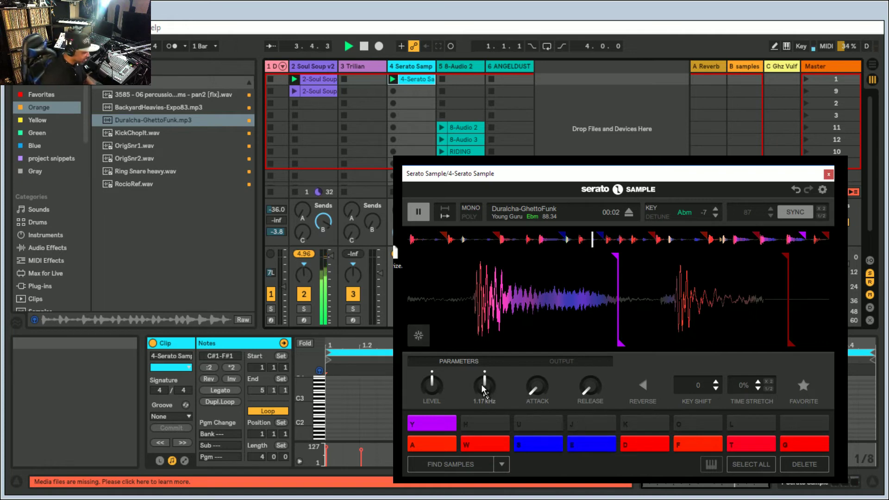
Turn down the filter on all pads by ear during playback, then stop playback
drag(484, 385, 484, 402)
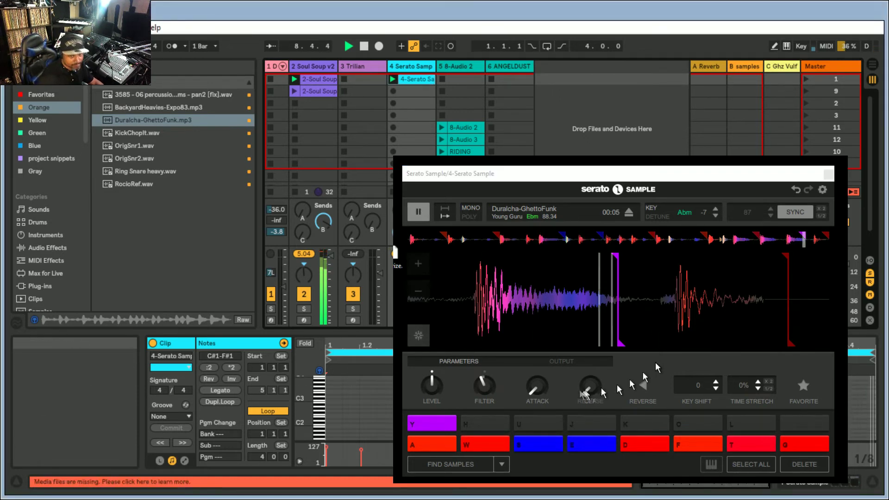
drag(485, 386, 484, 379)
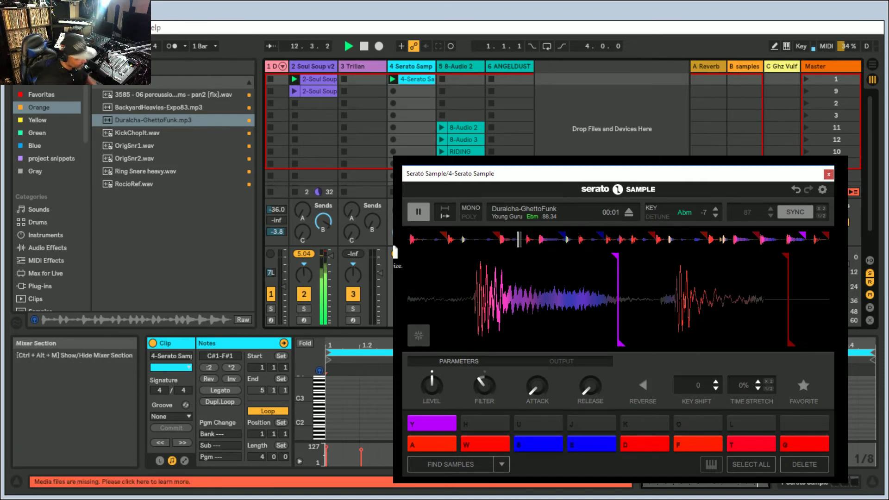
key(space)
Record a bass part into the first clip slot of the Trilian track
key(Left)
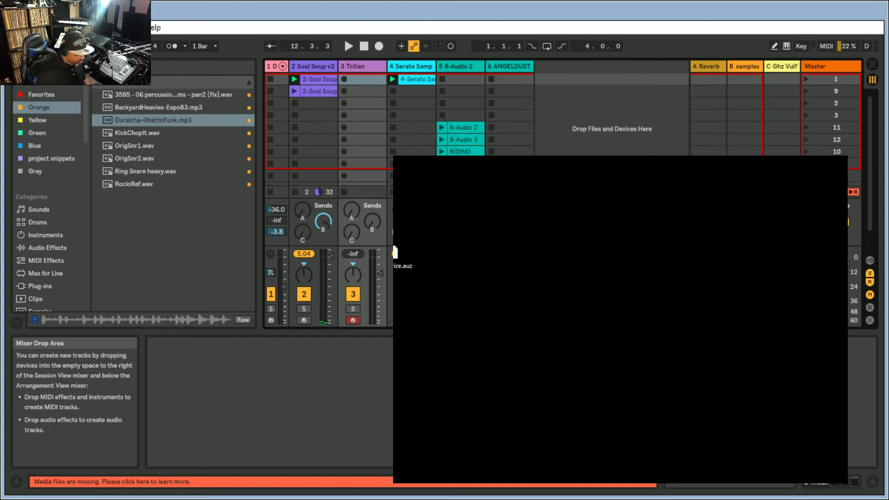
key(Return)
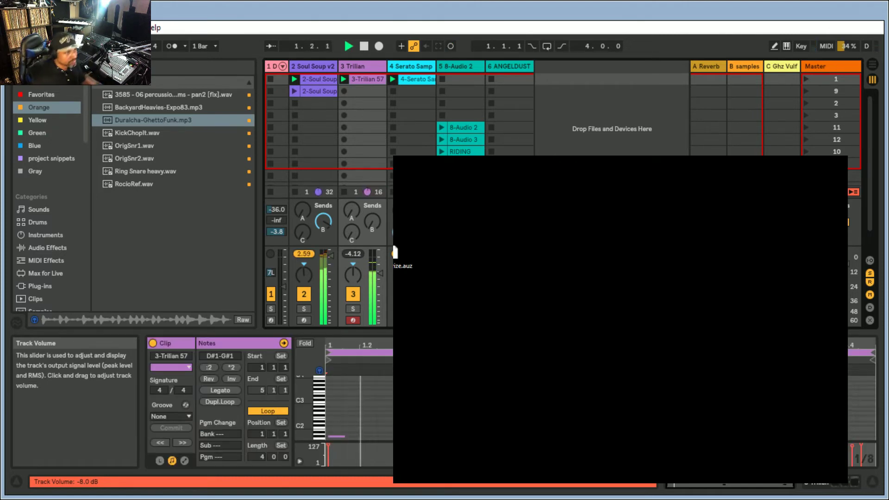
Fine-tune the pad filter on the Serato Sample track and open the EQ plug-in that follows Orbit in its device chain
click(415, 65)
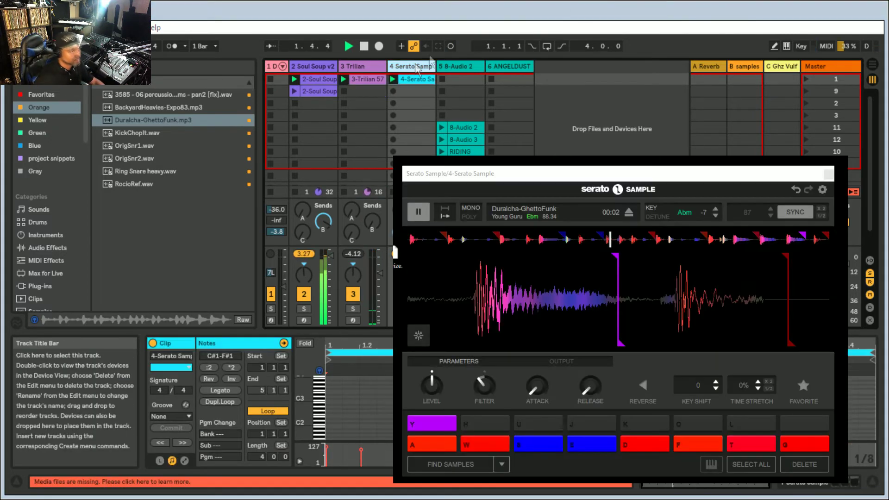
click(484, 384)
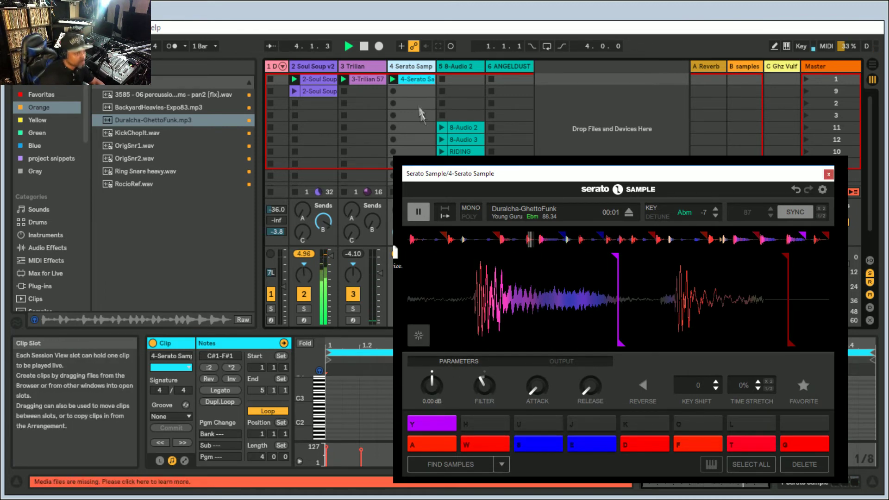
click(419, 69)
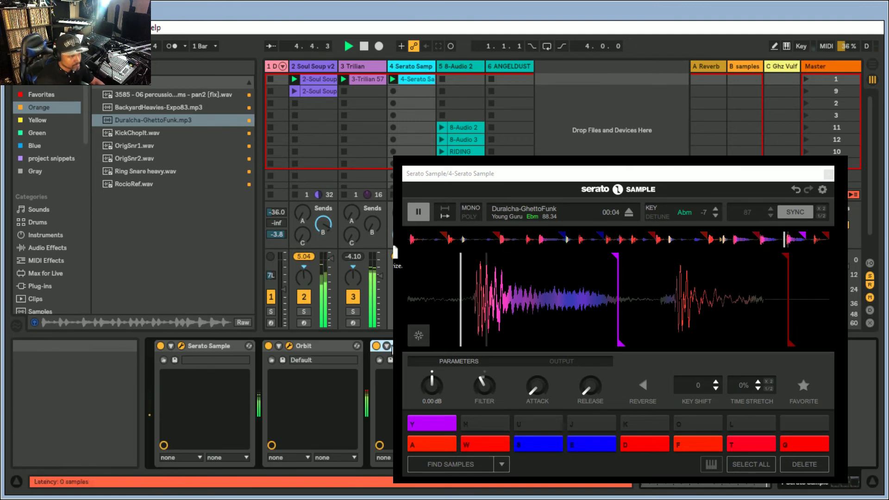
click(397, 346)
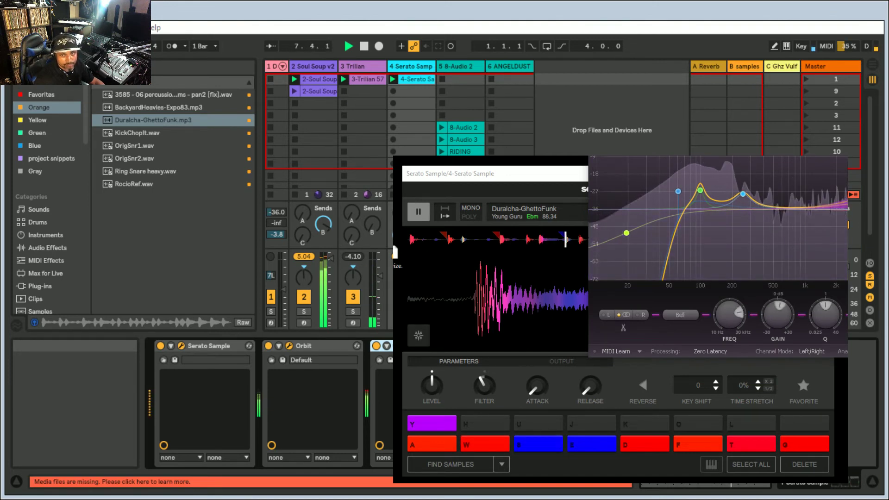
Check the EQ curve during playback, return to the Serato Sample window, and fine-tune the Trilian track's volume in the mixer
mouse_move(625, 233)
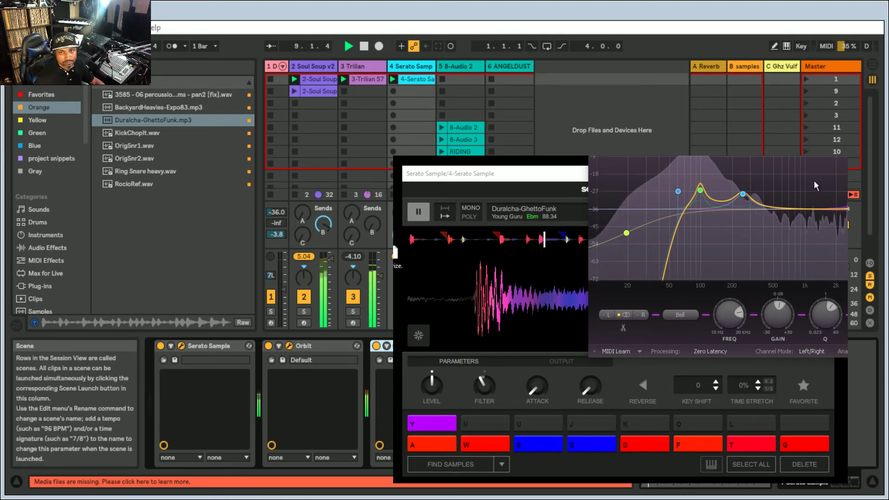
click(532, 277)
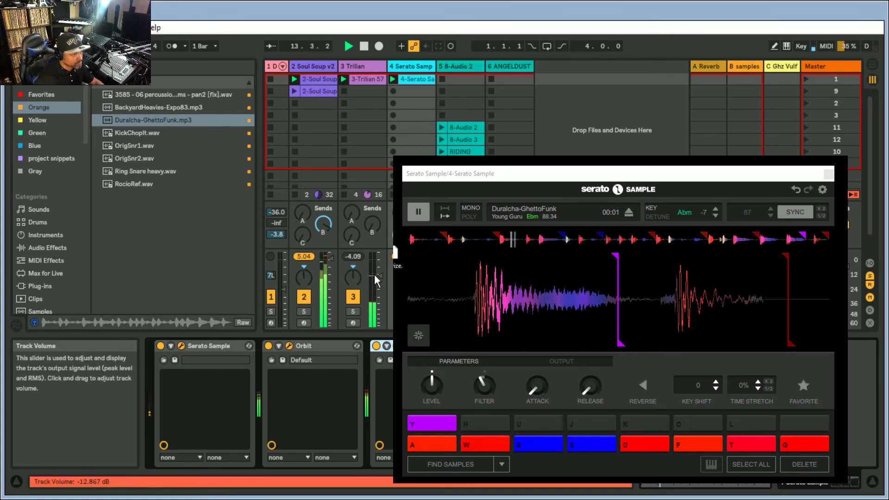
drag(323, 273, 323, 275)
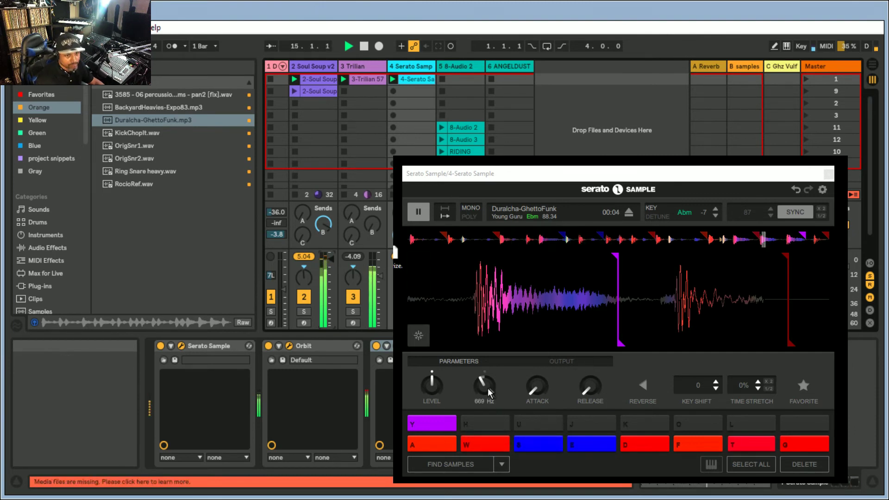
Try a pad attack of about 814 ms, return the attack to minimum, and raise the release to maximum by ear before stopping playback
mouse_move(546, 398)
drag(546, 398, 546, 379)
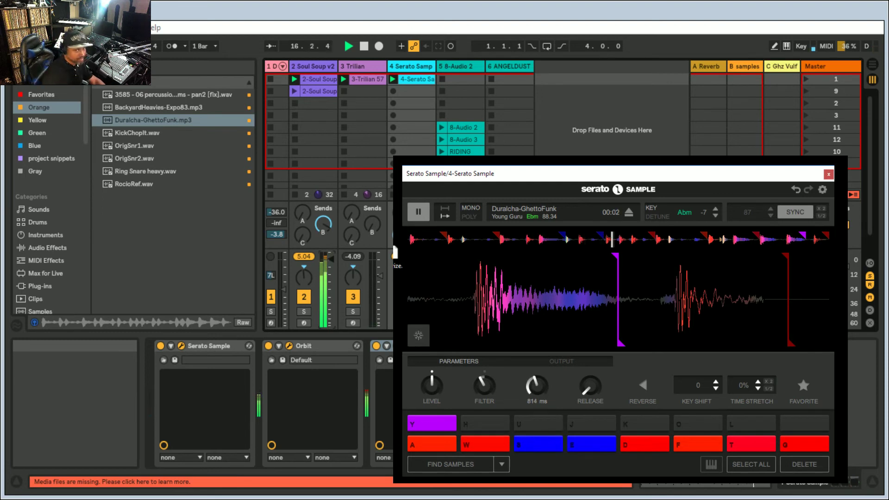
drag(546, 379, 591, 365)
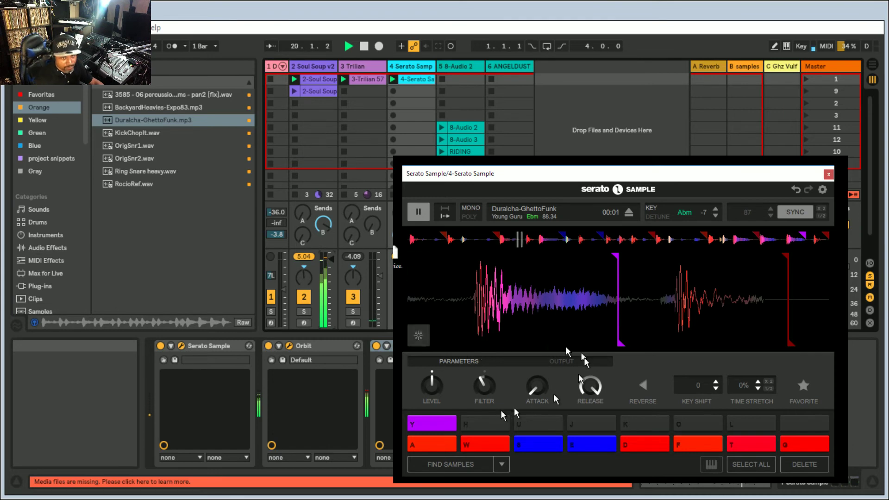
key(space)
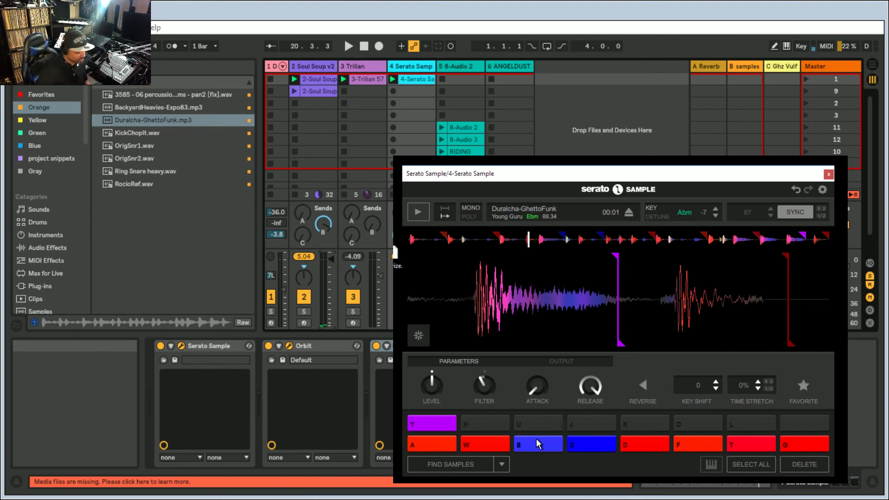
Audition the loop in short passes, and record another short pad take into the second clip slot of the Serato Sample track
key(space)
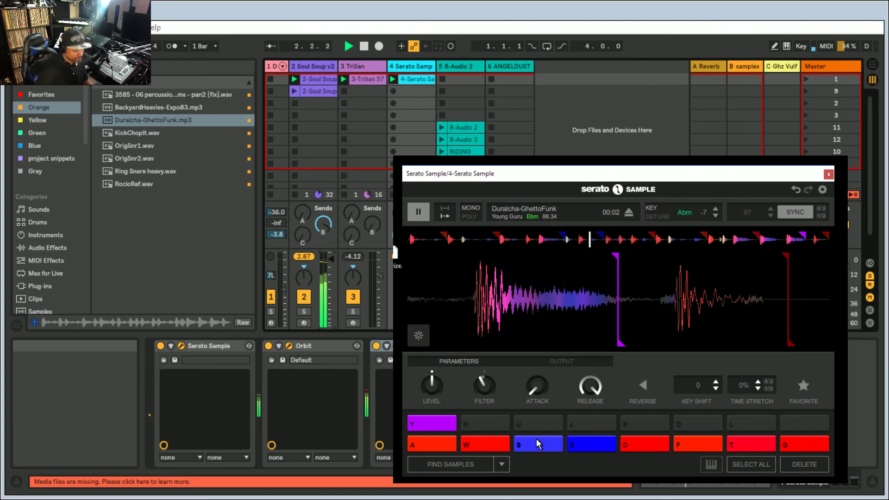
key(space)
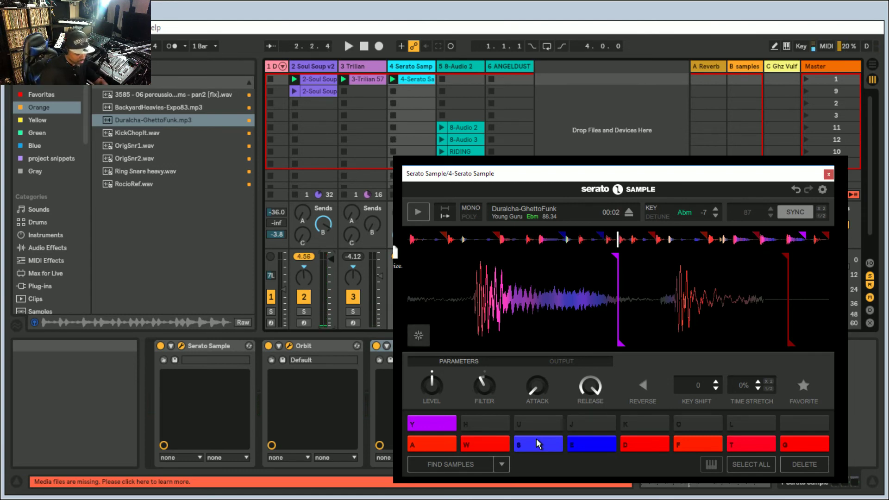
key(space)
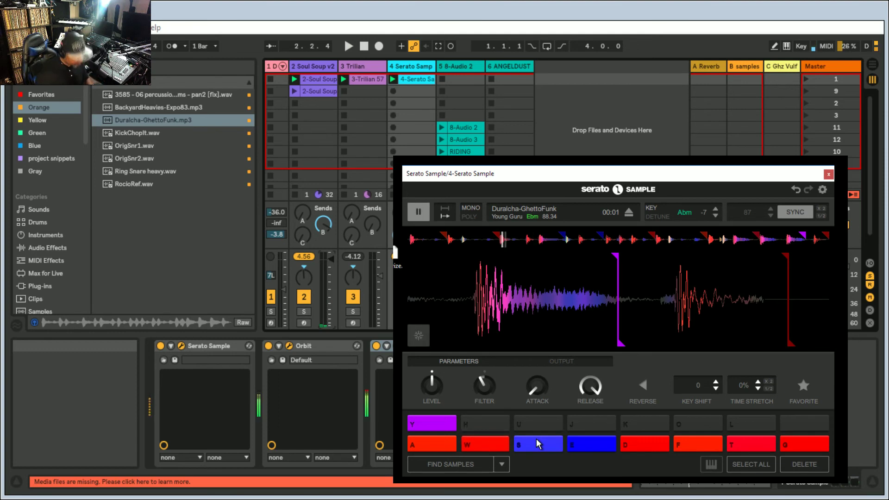
key(space)
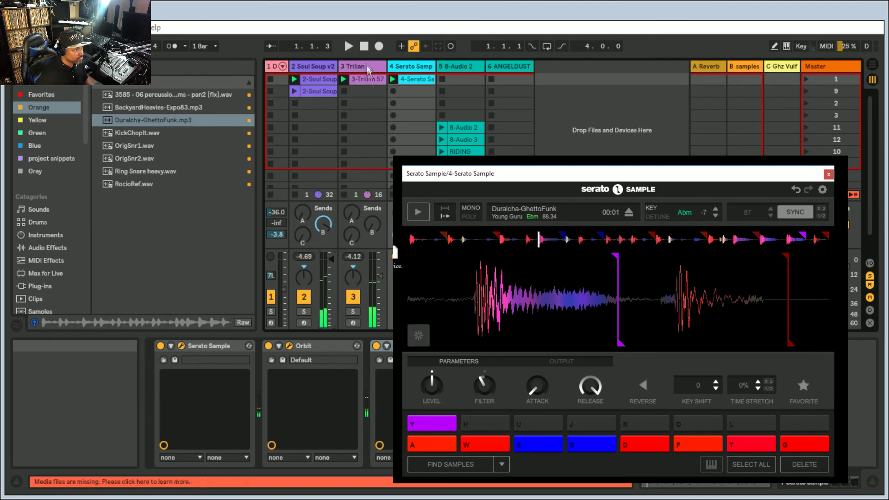
click(393, 91)
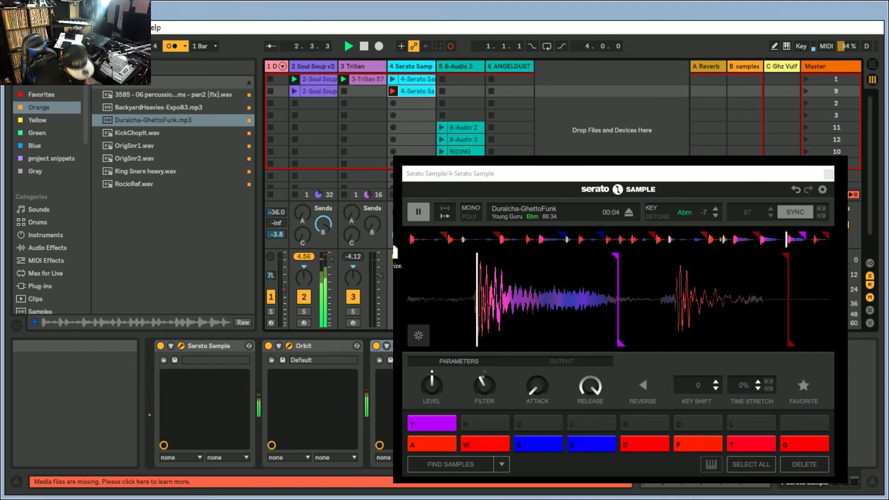
key(space)
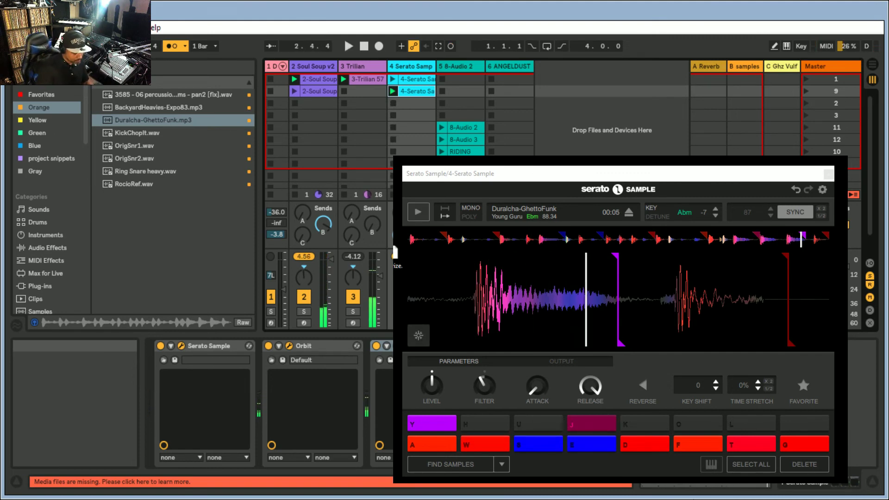
Play the first Serato Sample clip together with the Soul Soup and Trilian clips to hear the combined loop, then stop
key(space)
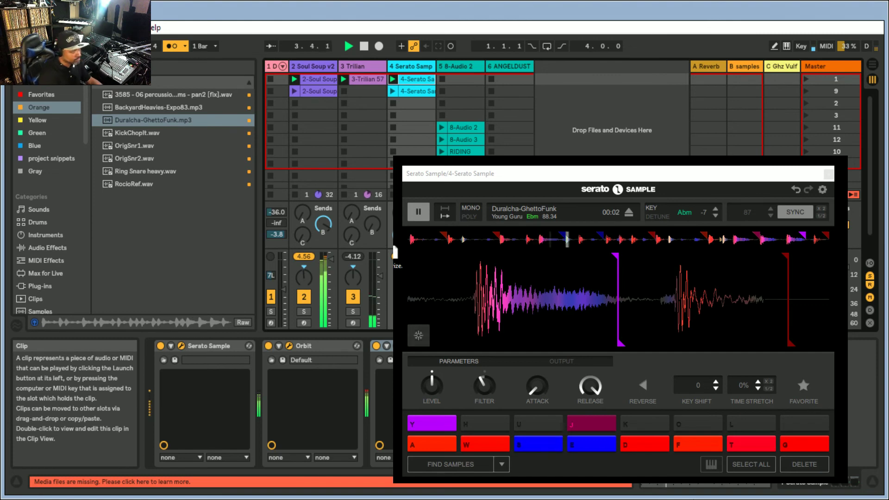
key(o)
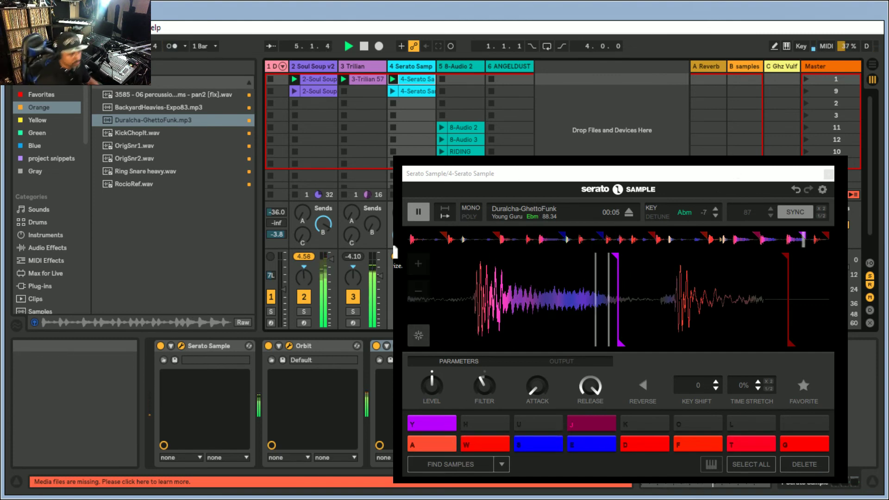
key(space)
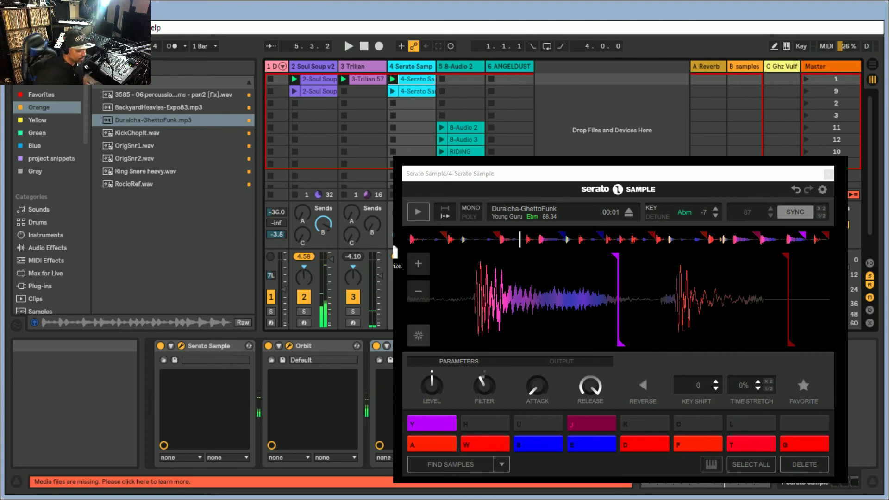